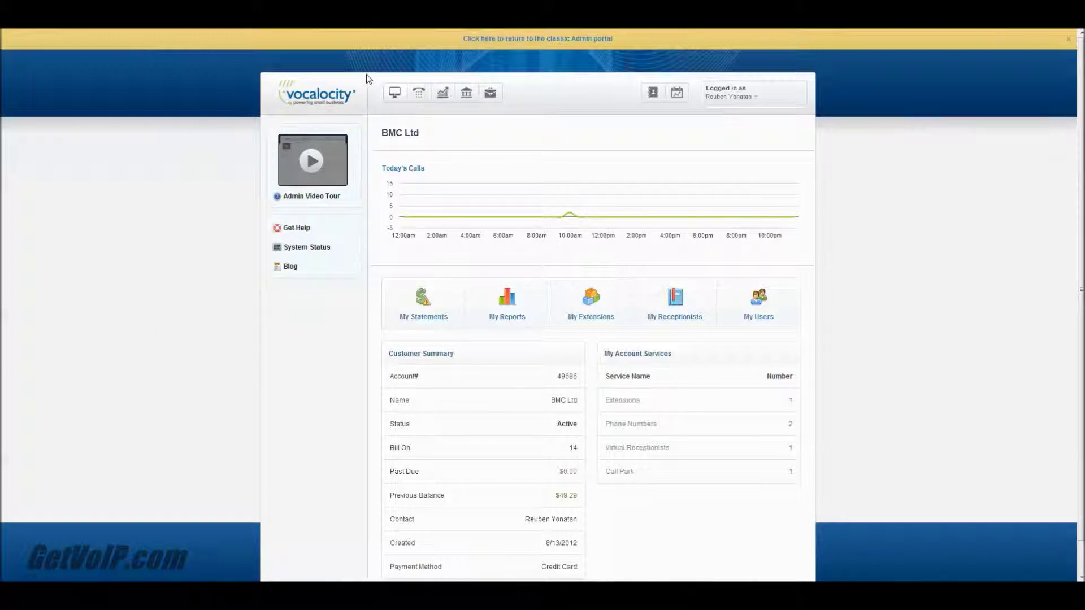
Step: Open the Phone System section from the account dashboard toolbar
{"action": "left_click", "coordinate": [419, 94]}
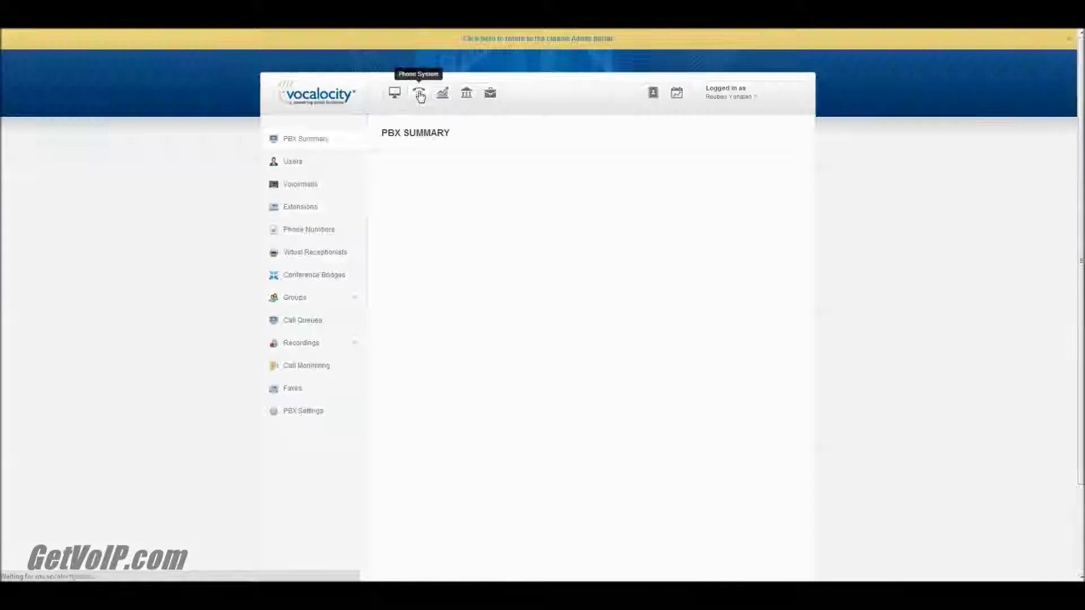
Step: Go to the Call Groups page under Groups in the sidebar
{"action": "left_click", "coordinate": [319, 304]}
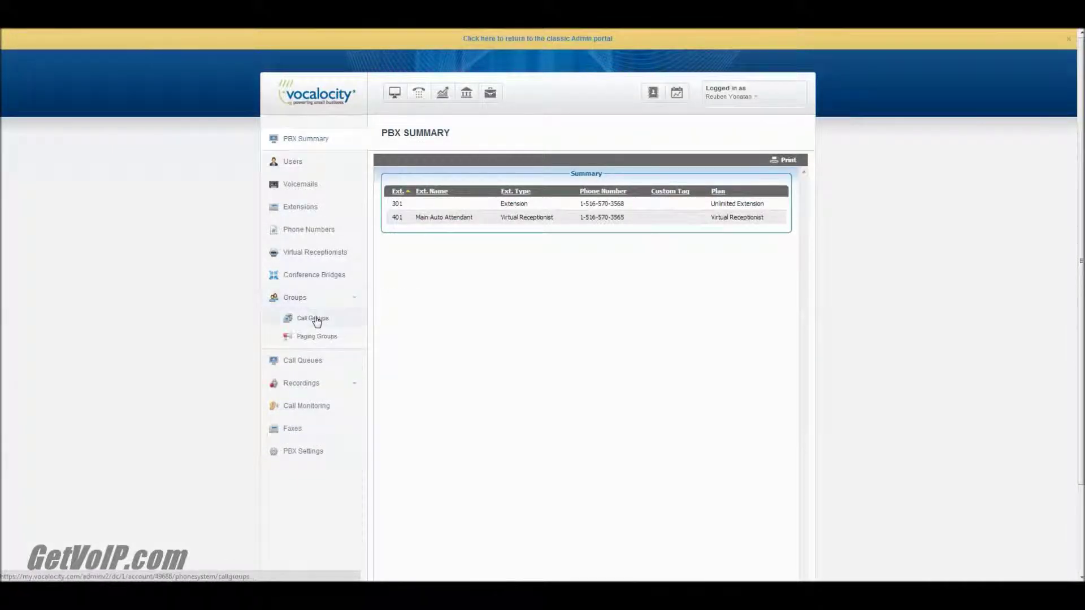
{"action": "left_click", "coordinate": [313, 319]}
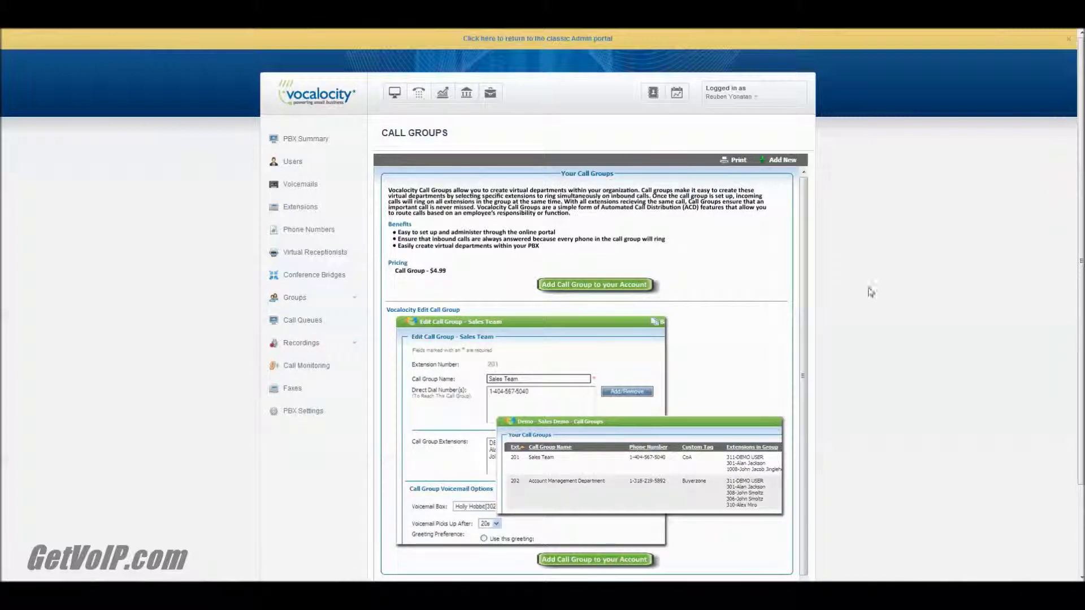
Step: Buy a new call group for the account, which becomes extension 402
{"action": "left_click", "coordinate": [605, 287]}
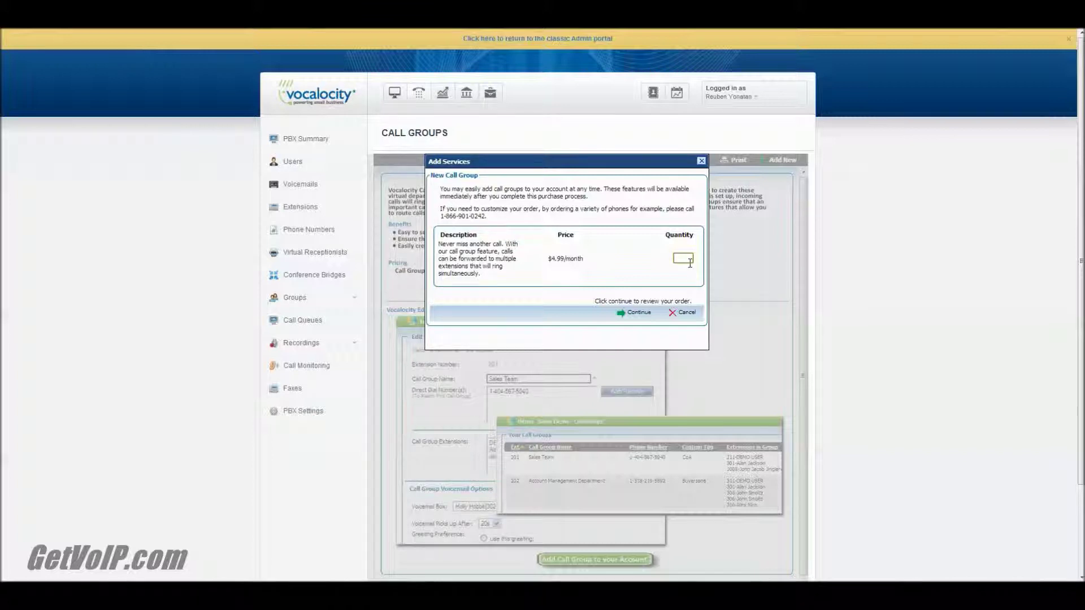
{"action": "left_click", "coordinate": [629, 314]}
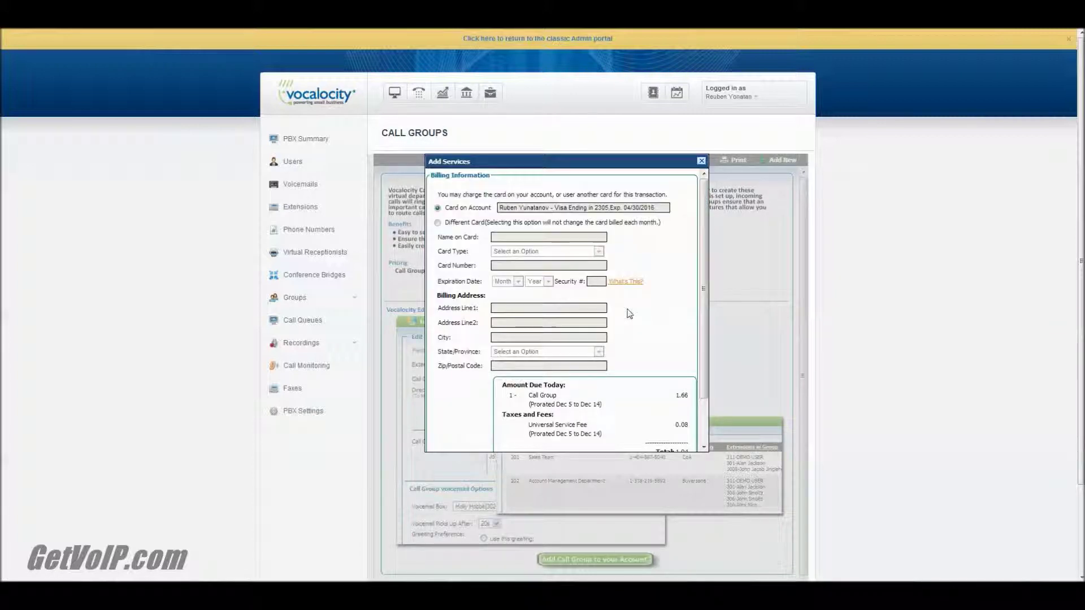
{"action": "scroll", "coordinate": [629, 315], "scroll_direction": "down", "scroll_amount": 3}
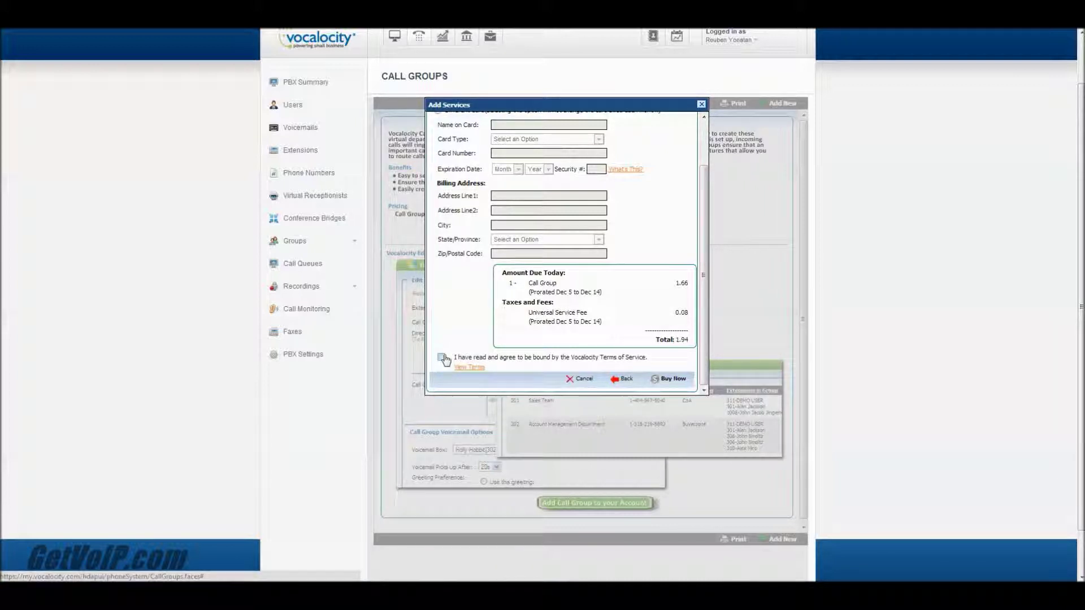
{"action": "left_click", "coordinate": [673, 379]}
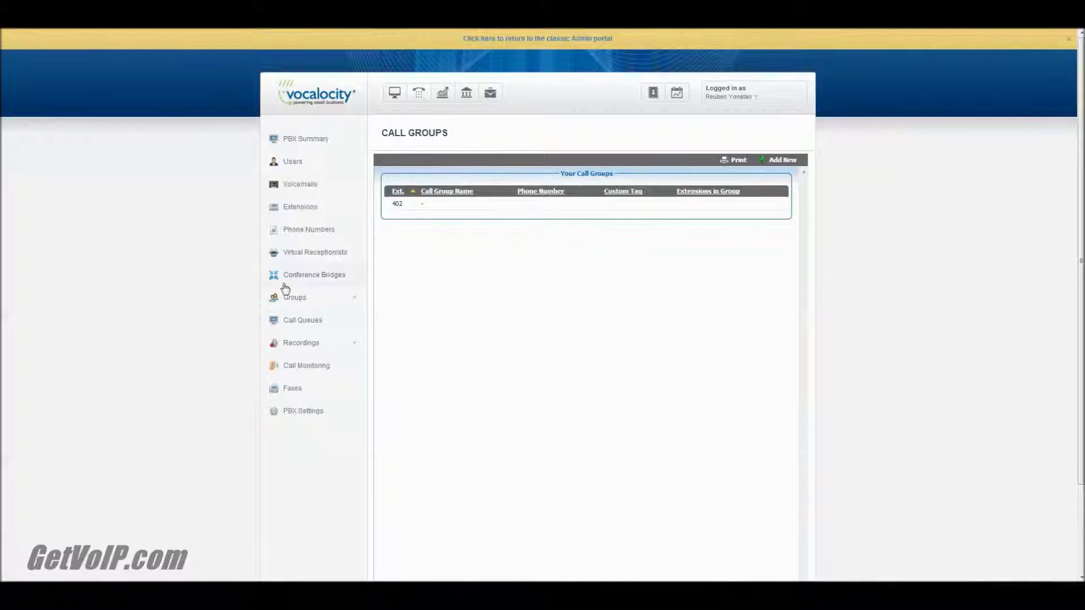
Step: Open call group 402 and name it 'Sales'
{"action": "left_click", "coordinate": [436, 210]}
{"action": "left_click", "coordinate": [436, 211]}
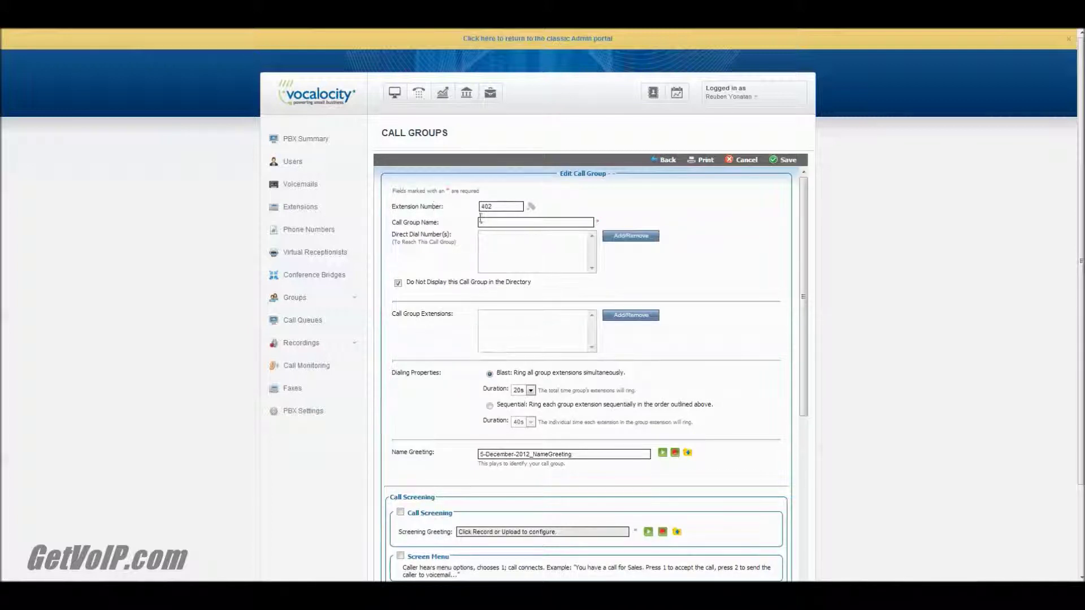
{"action": "left_click", "coordinate": [498, 225]}
{"action": "type", "text": "Sales"}
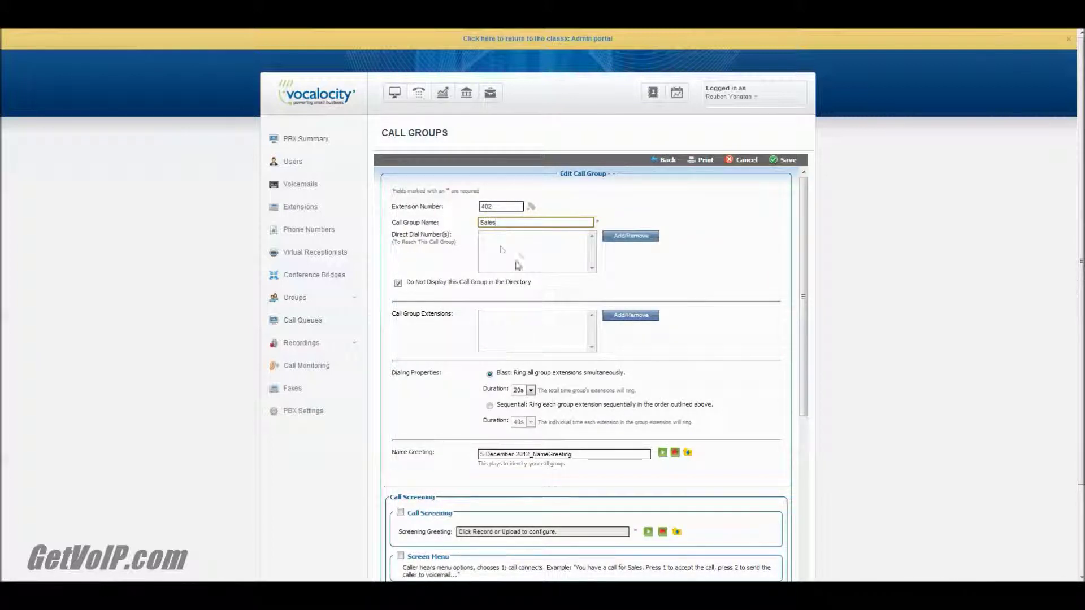
Step: Add extension 301 as a member of the group and update it
{"action": "left_click", "coordinate": [648, 316]}
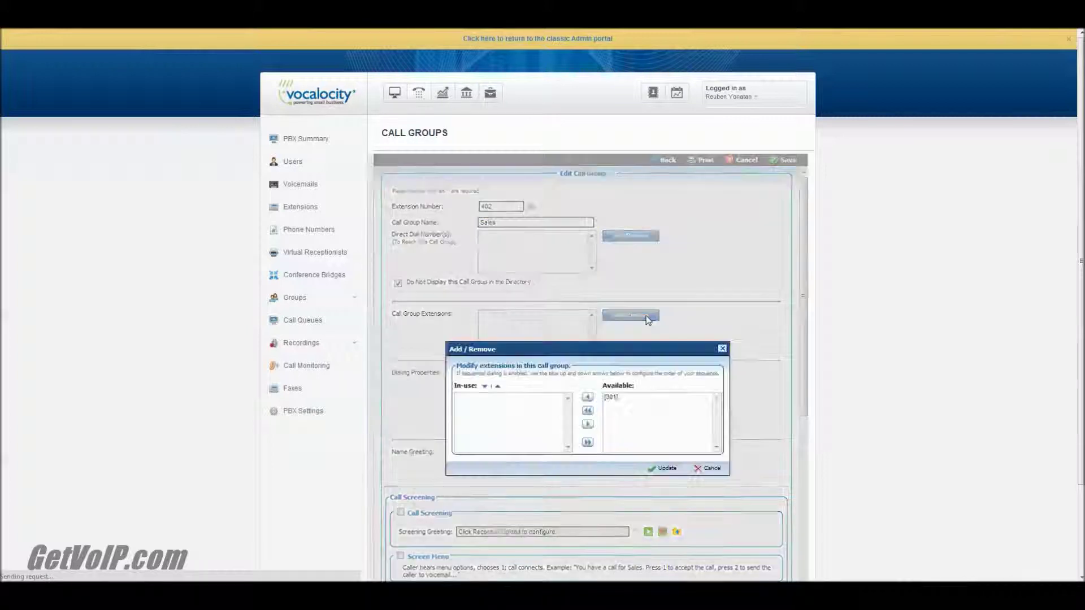
{"action": "left_click", "coordinate": [613, 398]}
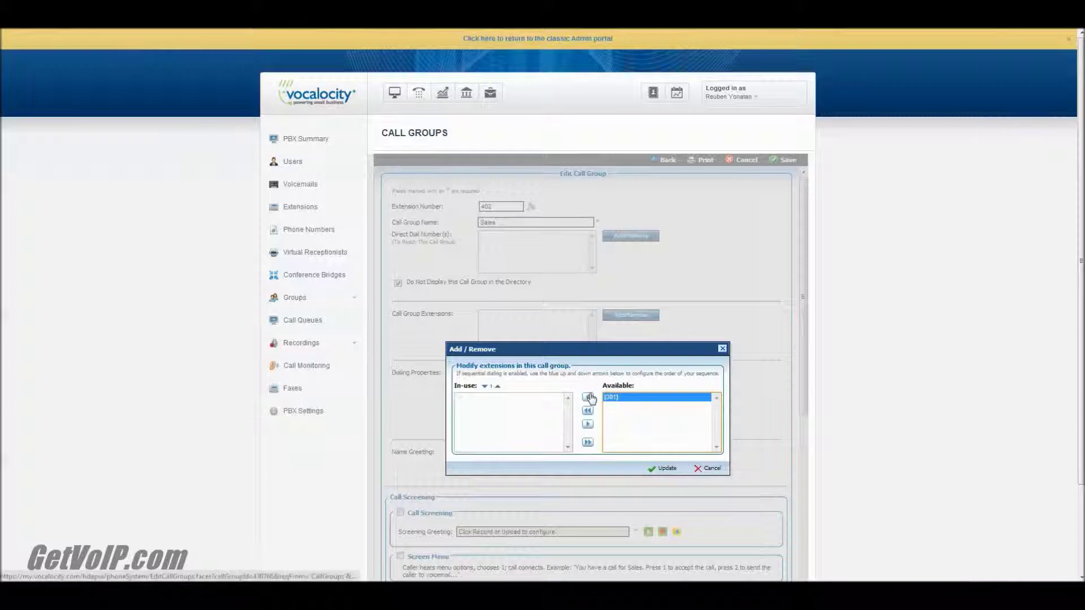
{"action": "left_click", "coordinate": [588, 397]}
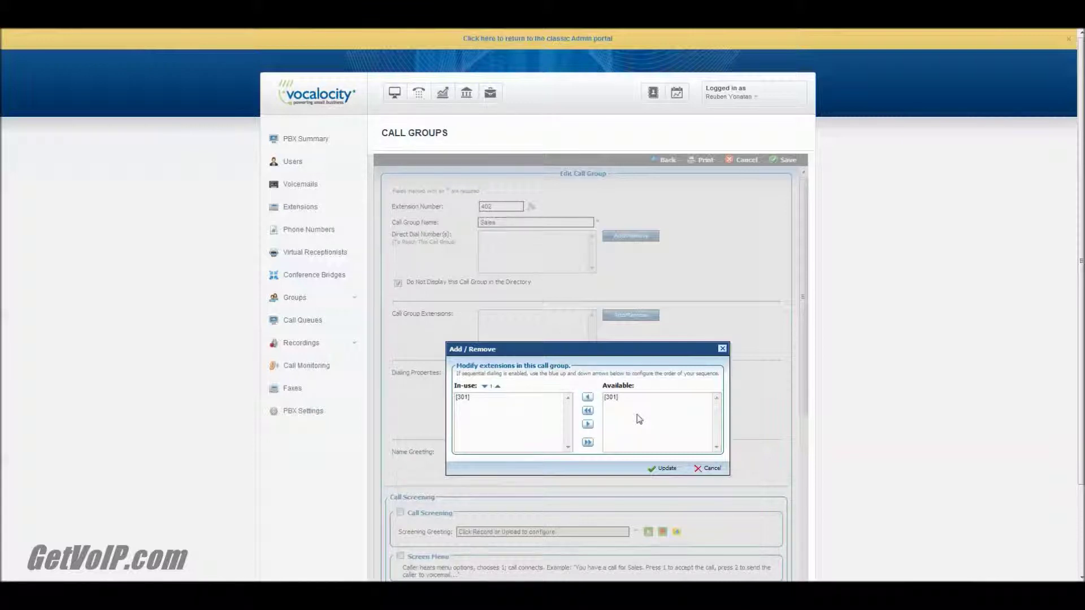
{"action": "left_click", "coordinate": [660, 468]}
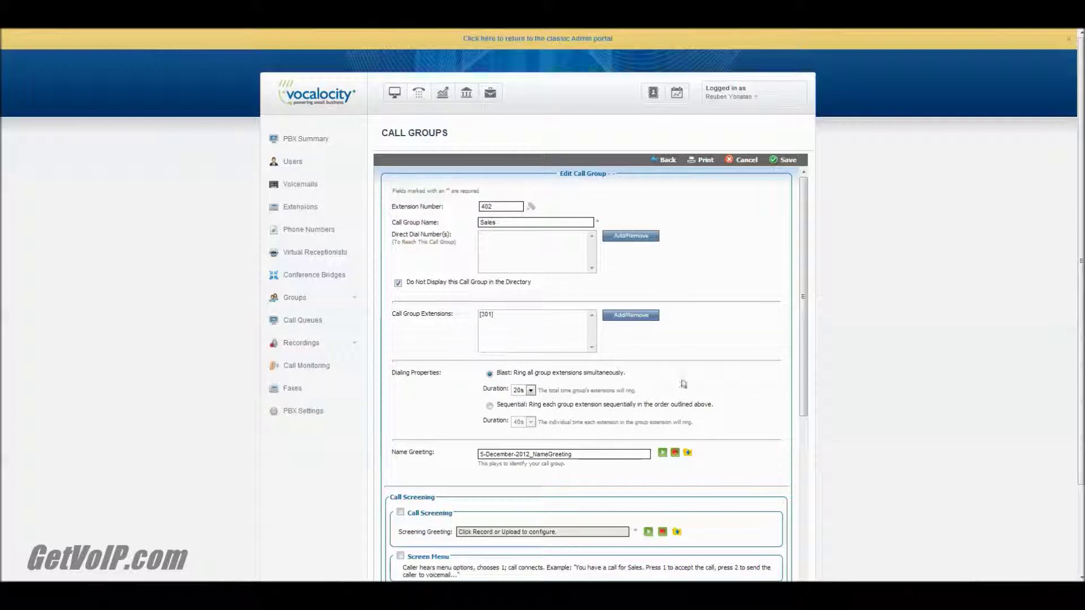
Step: Change the group's blast ring duration from 20s to 10s
{"action": "left_click", "coordinate": [531, 391]}
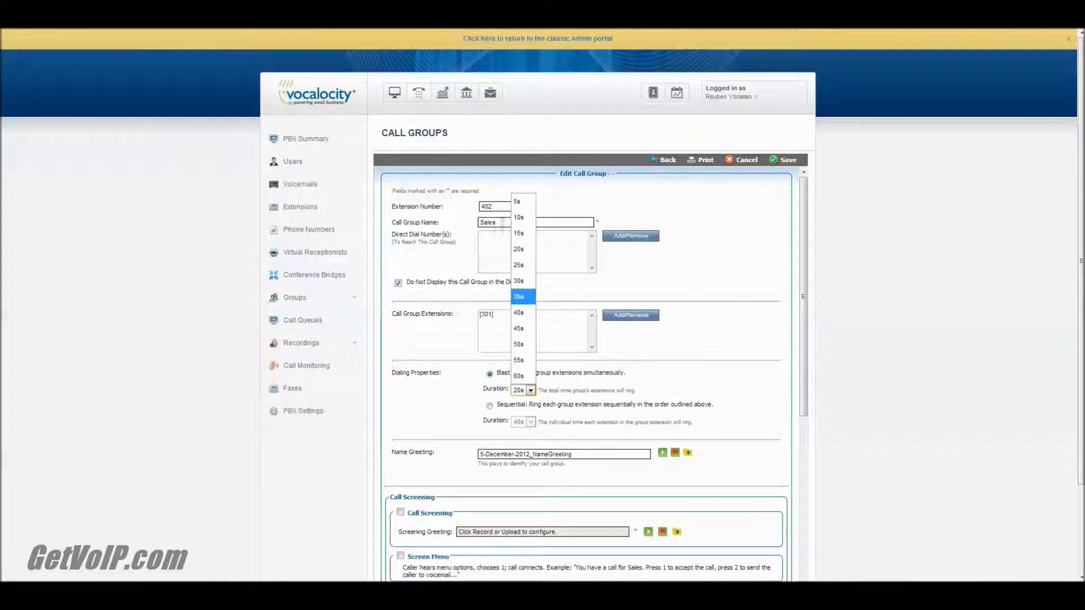
{"action": "left_click", "coordinate": [525, 219]}
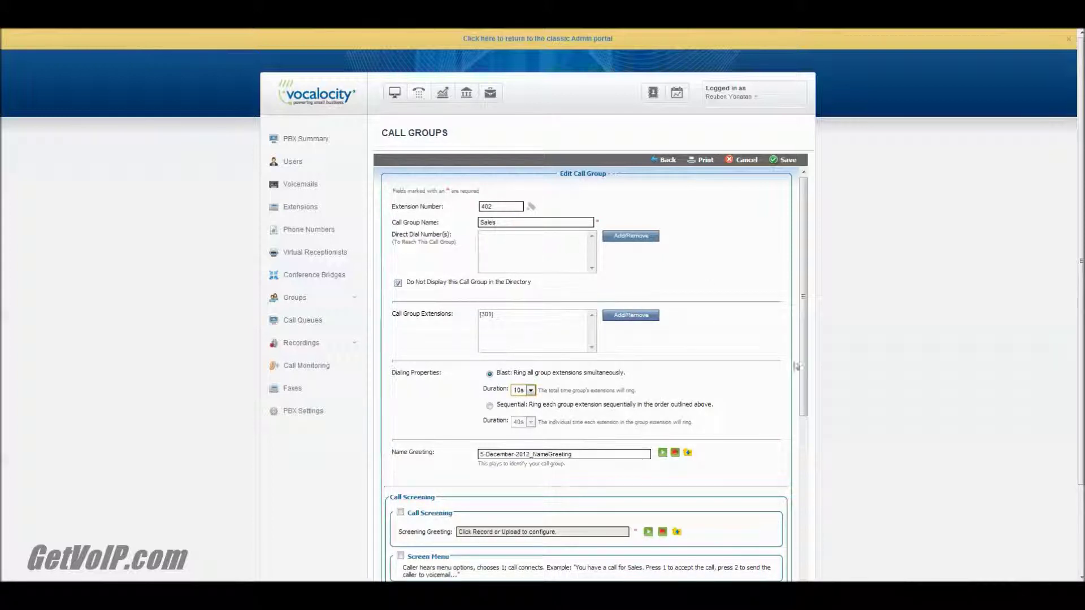
{"action": "left_click_drag", "start_coordinate": [800, 351], "coordinate": [823, 422]}
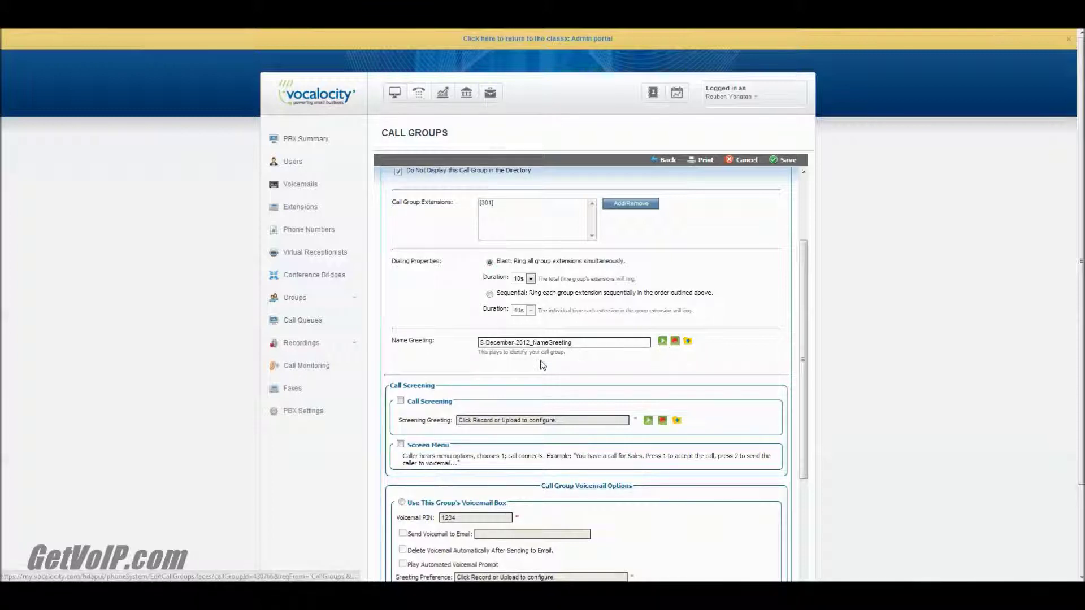
Step: Open the record dialog for a new name greeting, then cancel it
{"action": "scroll", "coordinate": [594, 339], "scroll_direction": "down", "scroll_amount": 2}
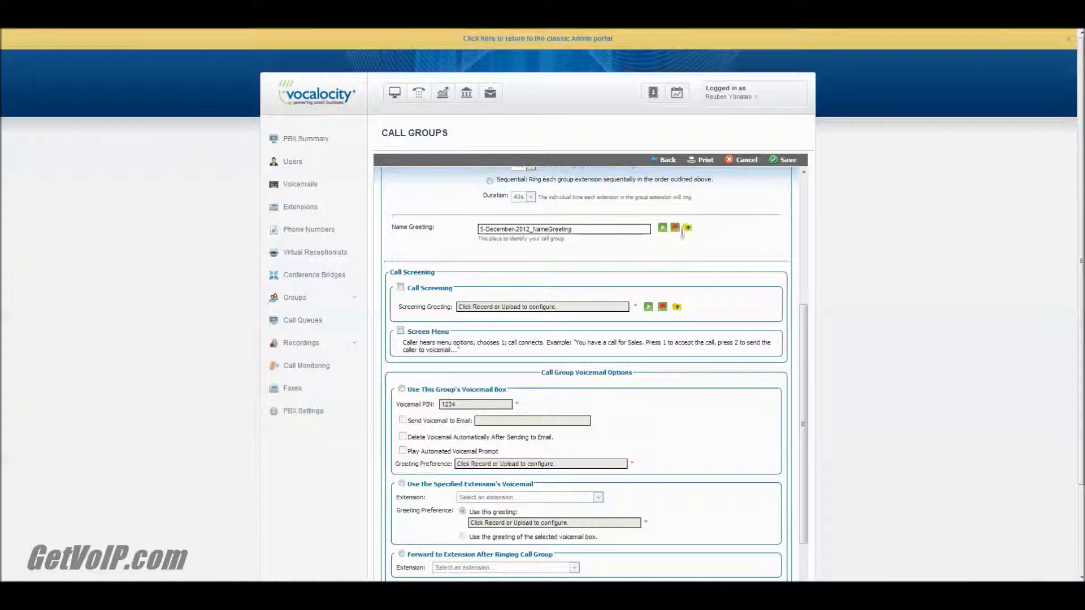
{"action": "left_click", "coordinate": [675, 228]}
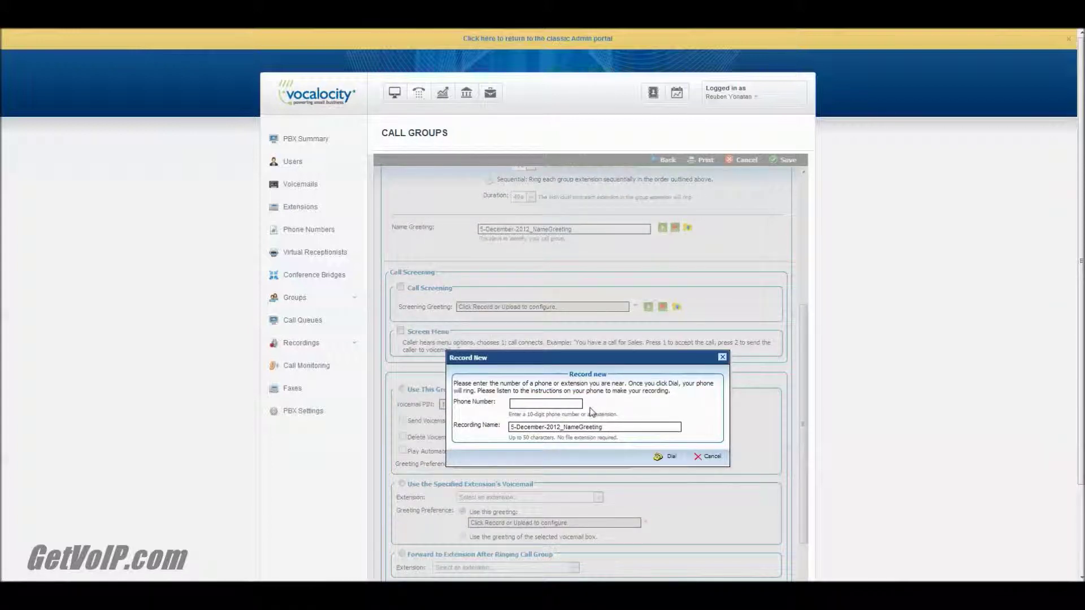
{"action": "left_click", "coordinate": [723, 357]}
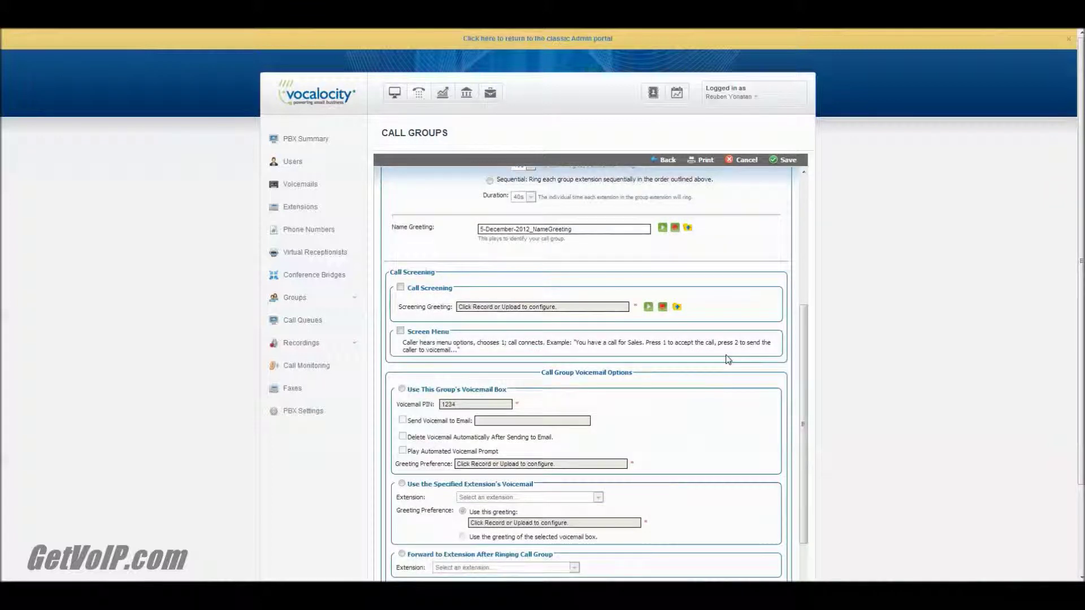
Step: Enable call screening, preview its whosCalling greeting, and enable the screen menu
{"action": "left_click", "coordinate": [400, 288]}
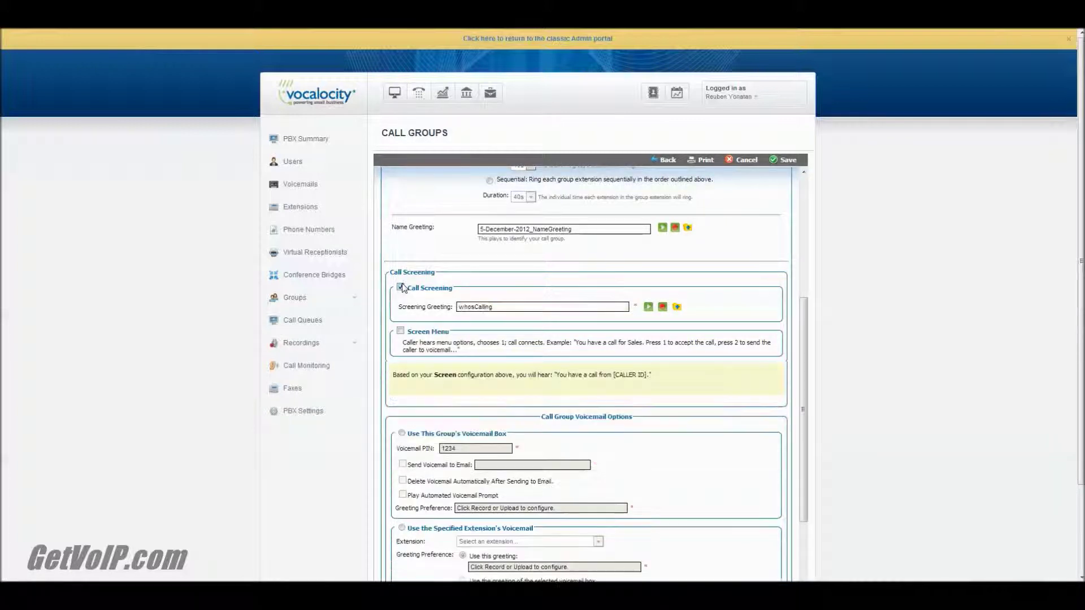
{"action": "left_click", "coordinate": [649, 310]}
{"action": "left_click", "coordinate": [400, 332]}
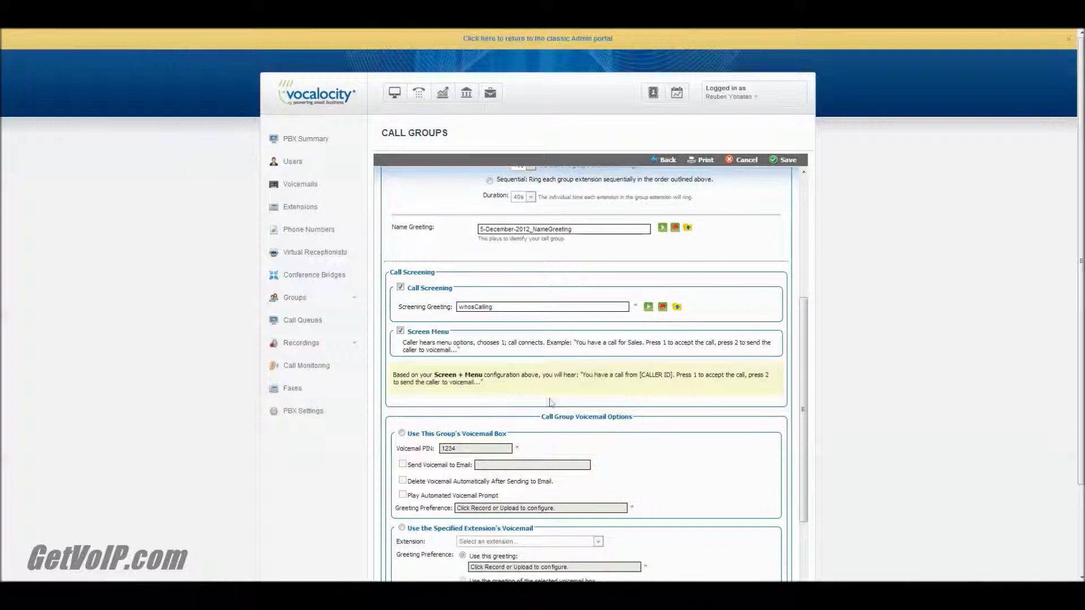
{"action": "scroll", "coordinate": [534, 377], "scroll_direction": "down", "scroll_amount": 3}
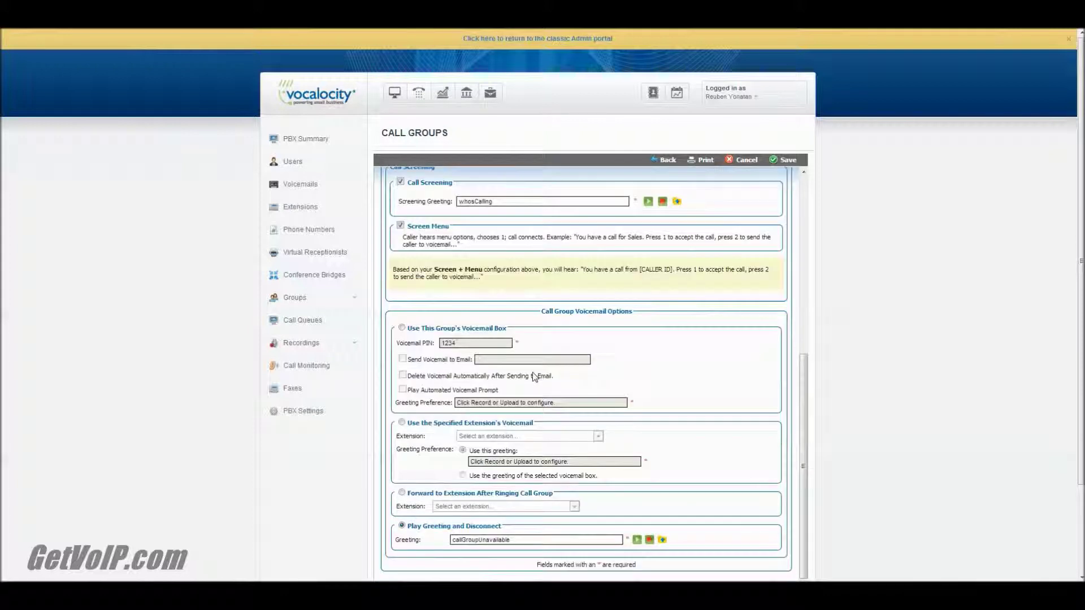
Step: Use the group's own voicemail box and replace its voicemail PIN with a new one
{"action": "scroll", "coordinate": [534, 377], "scroll_direction": "down", "scroll_amount": 1}
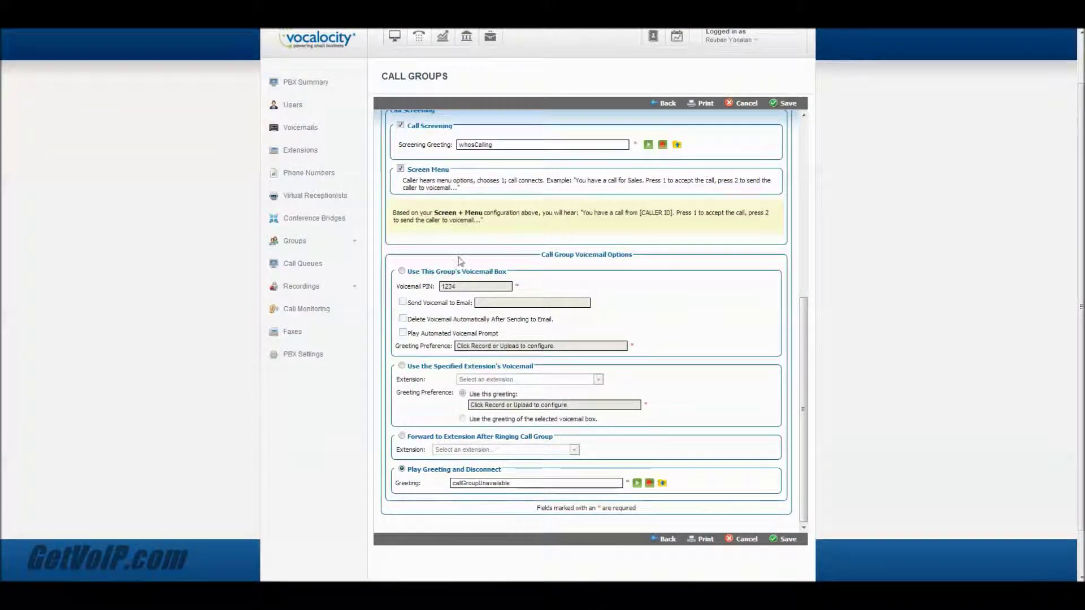
{"action": "left_click", "coordinate": [402, 272]}
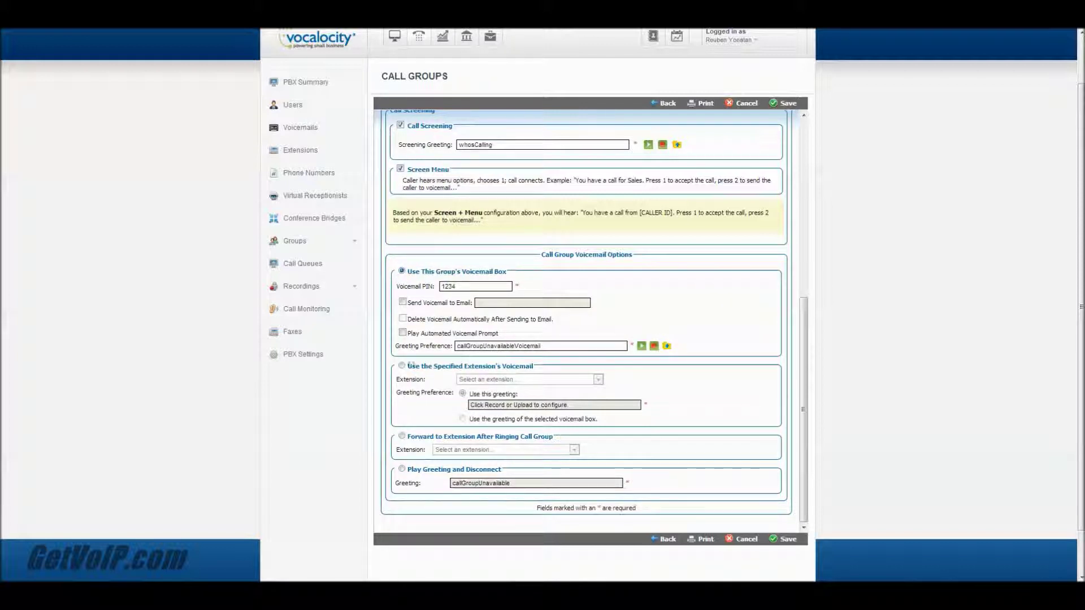
{"action": "left_click", "coordinate": [402, 366]}
{"action": "left_click", "coordinate": [402, 272]}
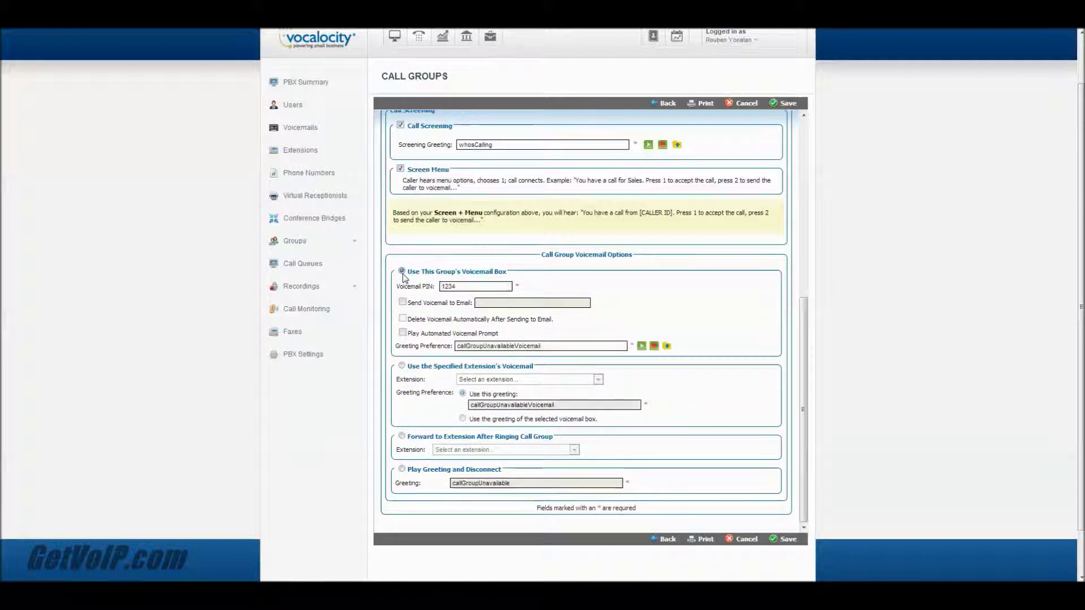
{"action": "double_click", "coordinate": [484, 288]}
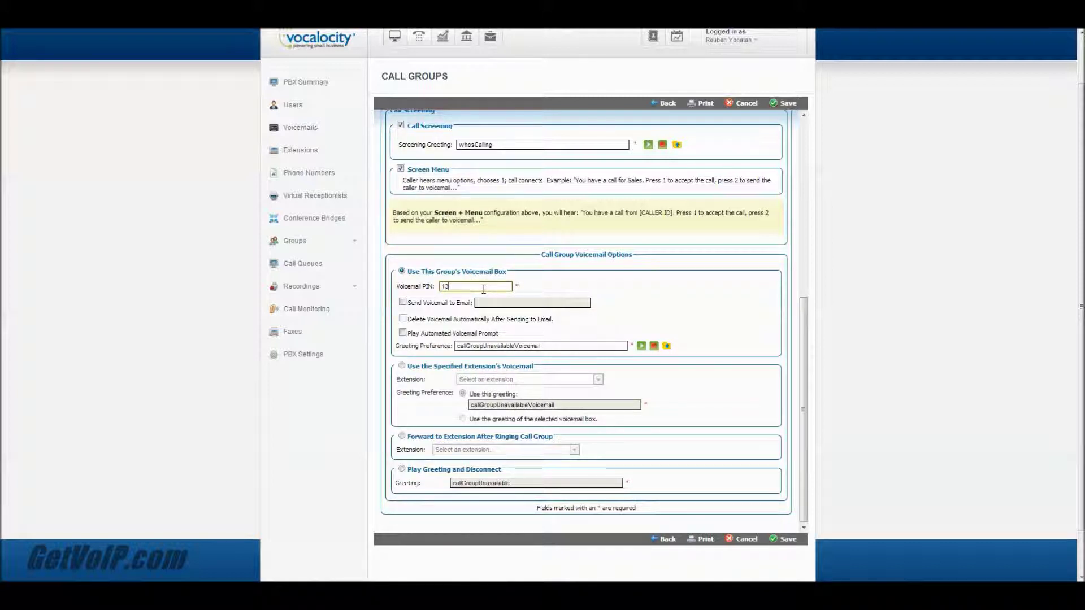
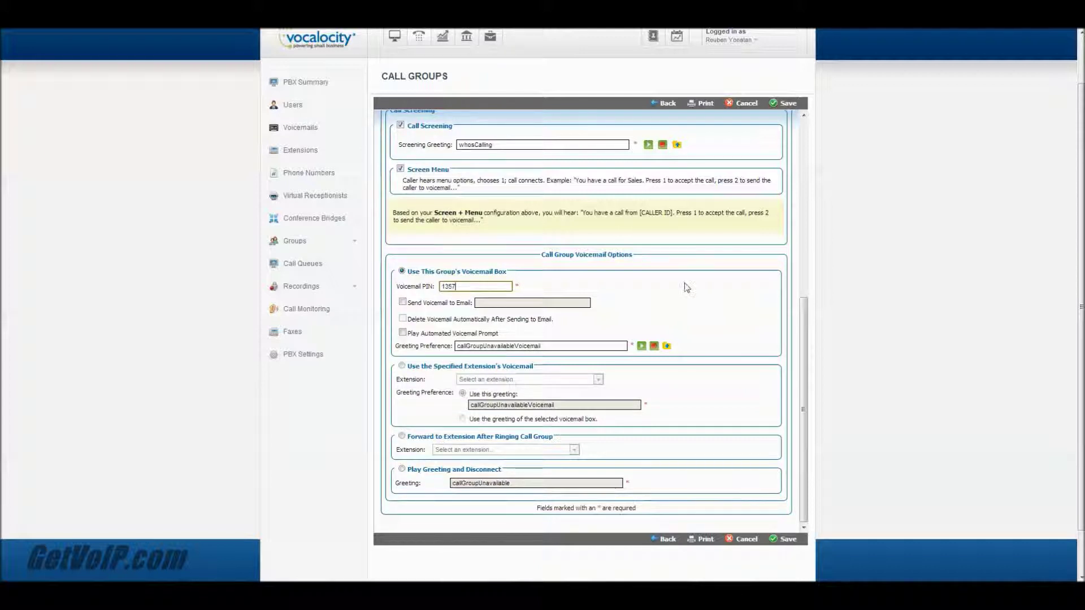
Step: Turn on Send Voicemail to Email and enter the recipient's e-mail address
{"action": "left_click", "coordinate": [403, 303]}
{"action": "left_click", "coordinate": [519, 302]}
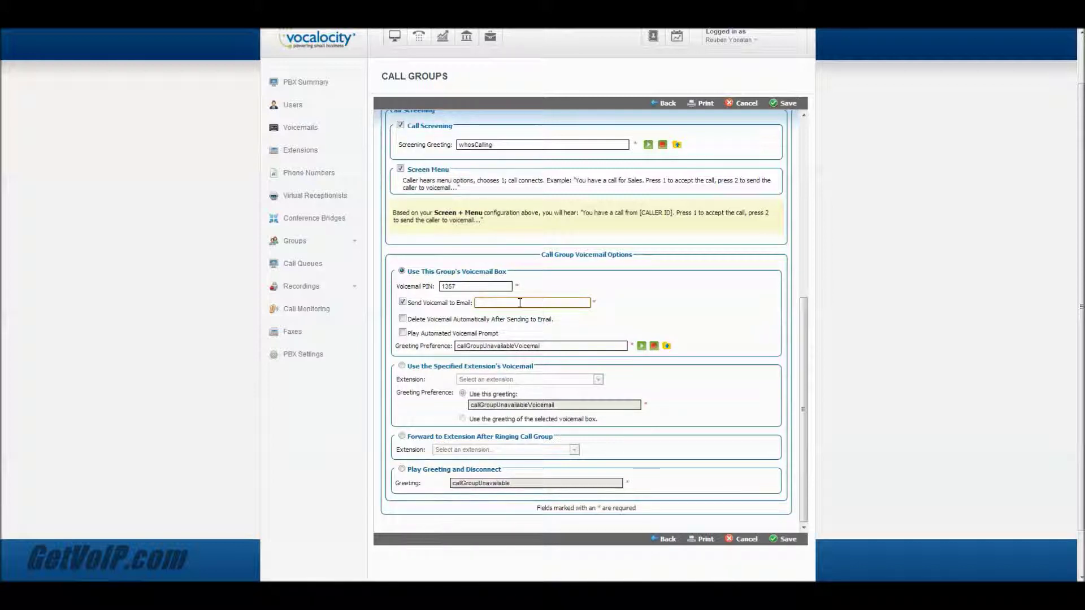
{"action": "left_click_drag", "start_coordinate": [477, 302], "coordinate": [539, 302]}
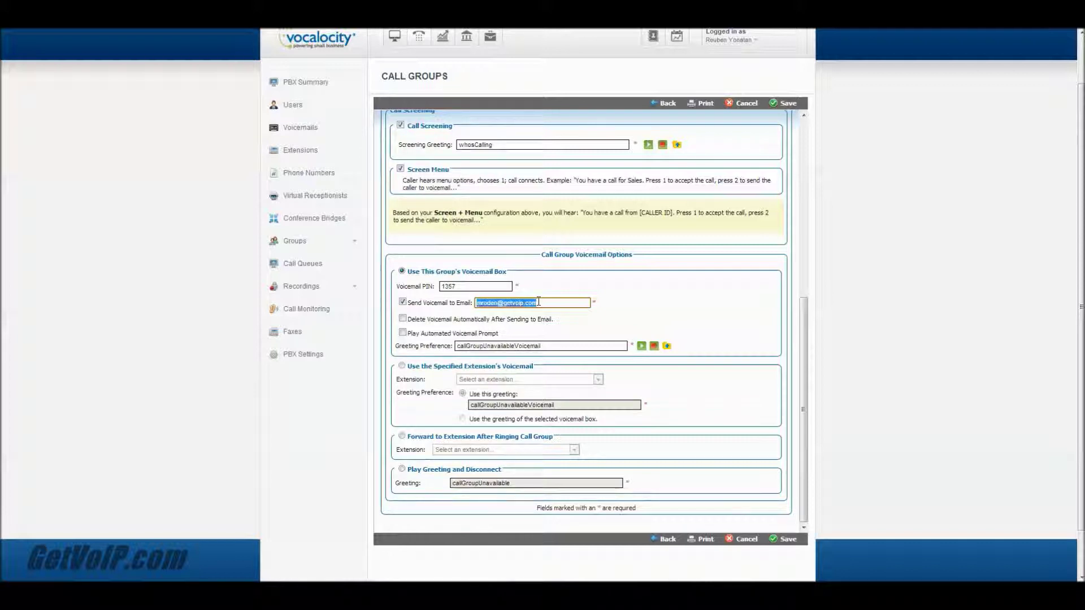
{"action": "left_click", "coordinate": [539, 302]}
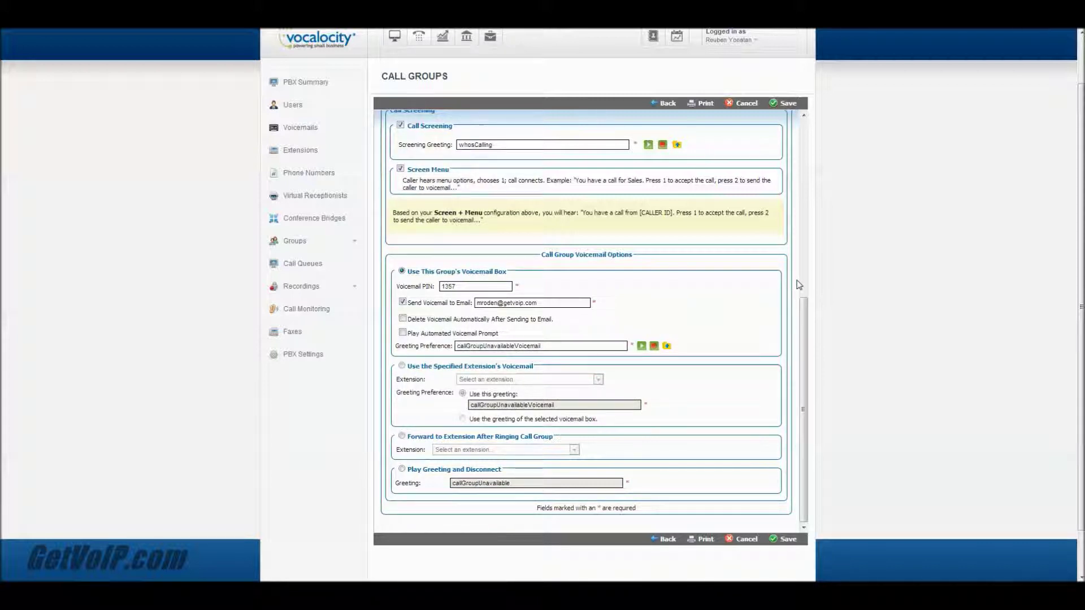
{"action": "scroll", "coordinate": [799, 285], "scroll_direction": "down", "scroll_amount": 1}
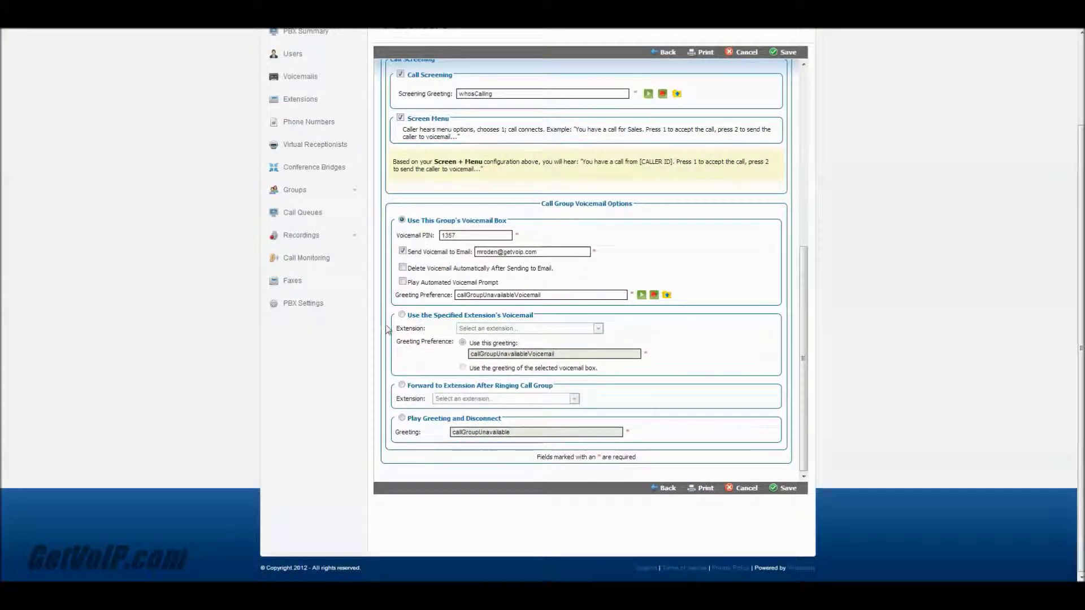
Step: Set unanswered calls to Play Greeting and Disconnect with the callGroupUnavailable greeting
{"action": "left_click", "coordinate": [402, 315]}
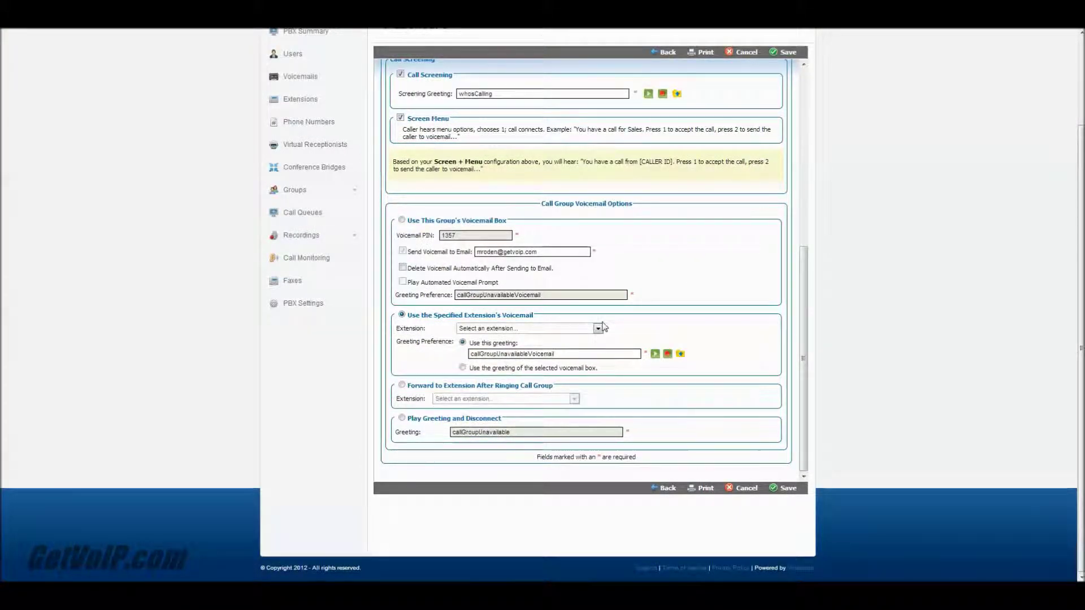
{"action": "left_click", "coordinate": [598, 328]}
{"action": "left_click", "coordinate": [475, 374]}
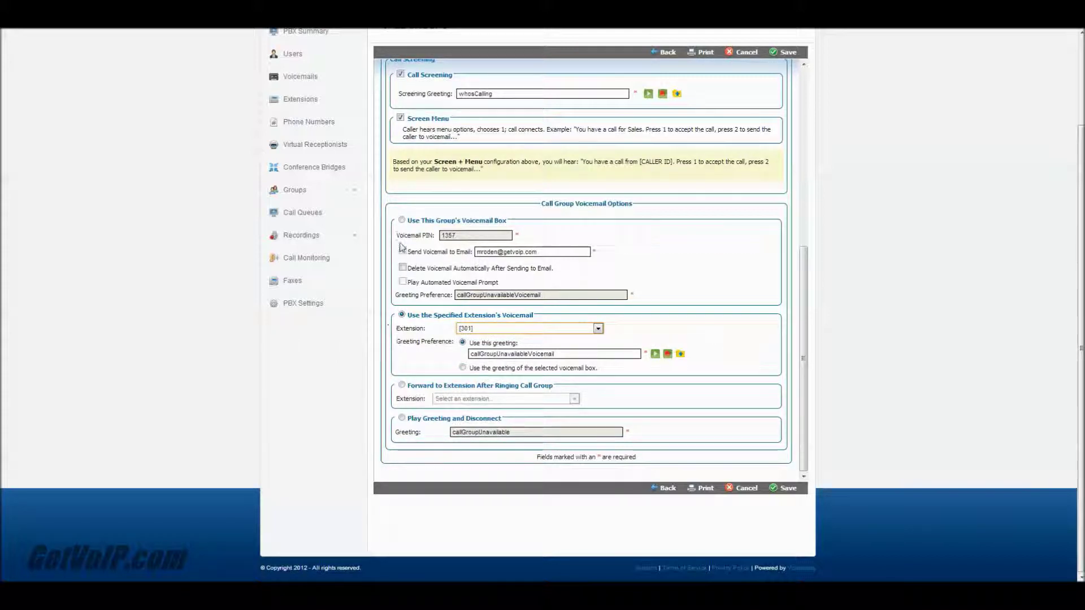
{"action": "left_click", "coordinate": [402, 220]}
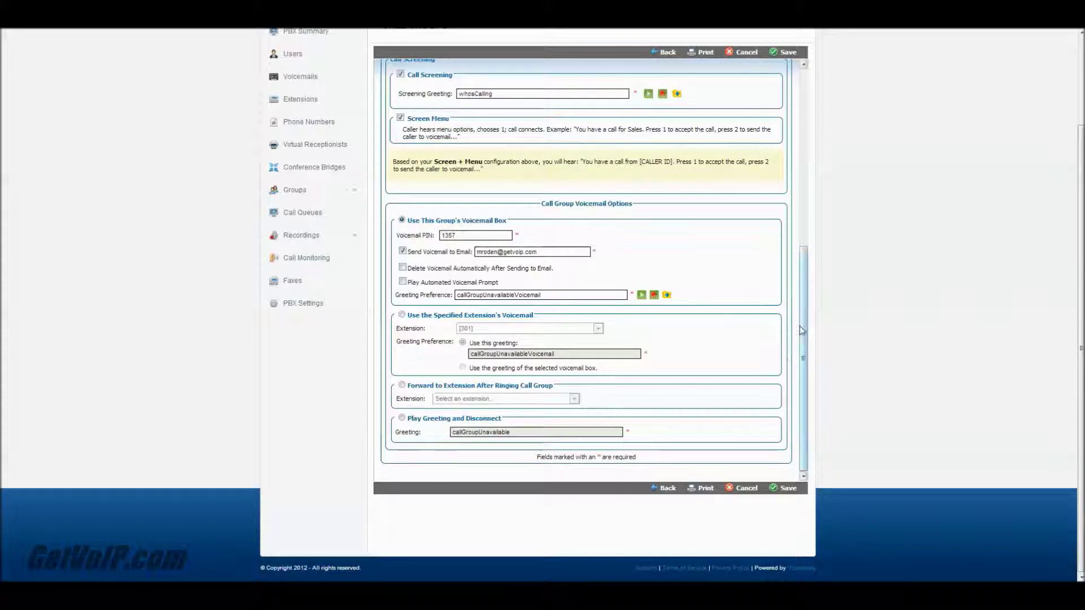
{"action": "left_click", "coordinate": [402, 385]}
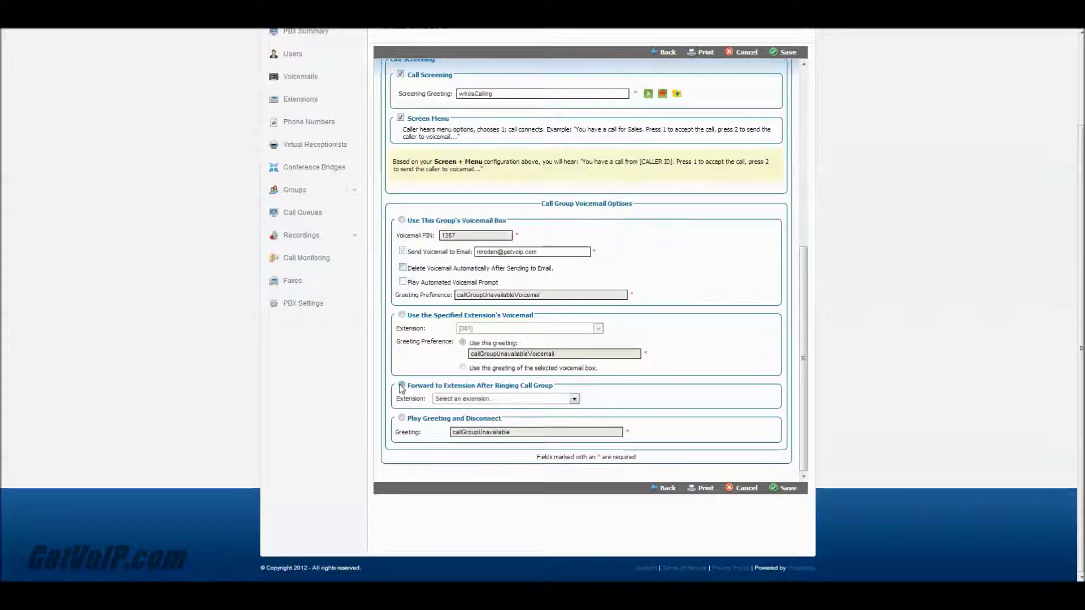
{"action": "left_click", "coordinate": [575, 399]}
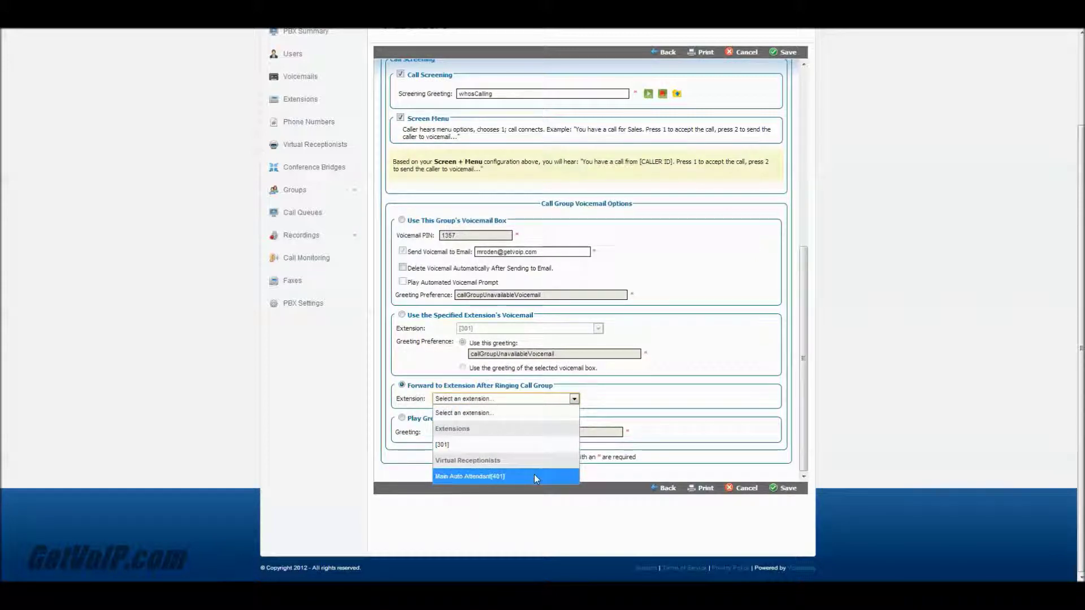
{"action": "left_click", "coordinate": [479, 415]}
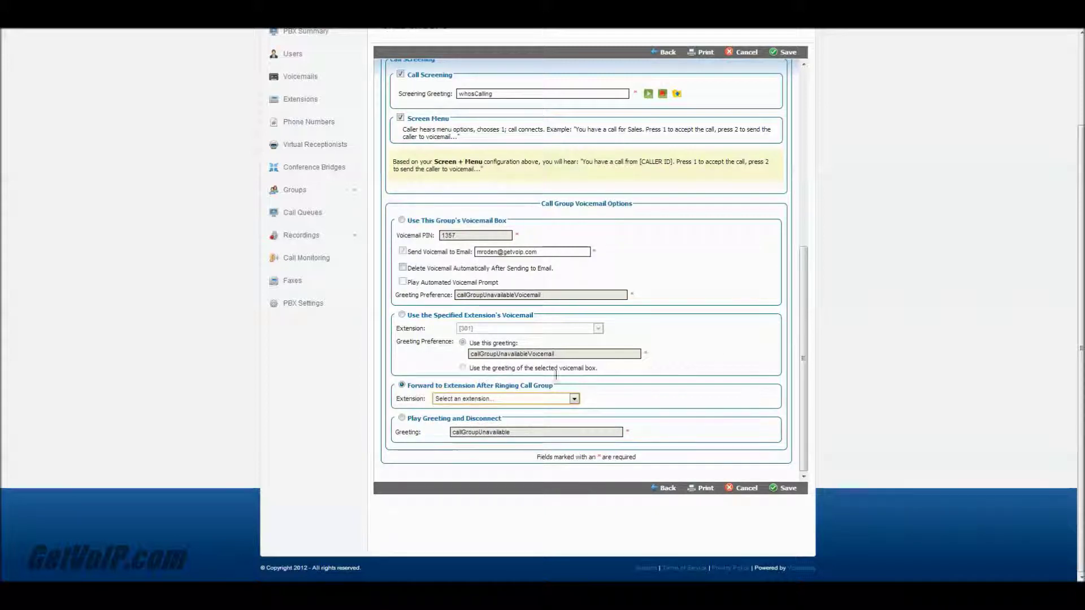
{"action": "left_click", "coordinate": [402, 418]}
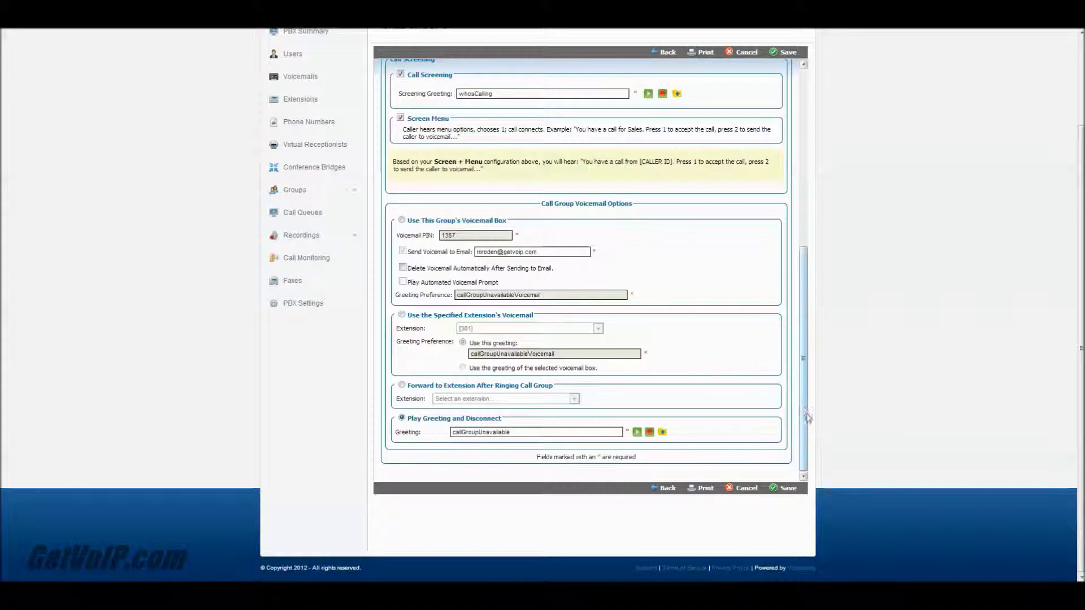
{"action": "mouse_move", "coordinate": [805, 412]}
{"action": "left_mouse_down"}
{"action": "mouse_move", "coordinate": [805, 234]}
{"action": "mouse_move", "coordinate": [805, 412]}
{"action": "left_mouse_up"}
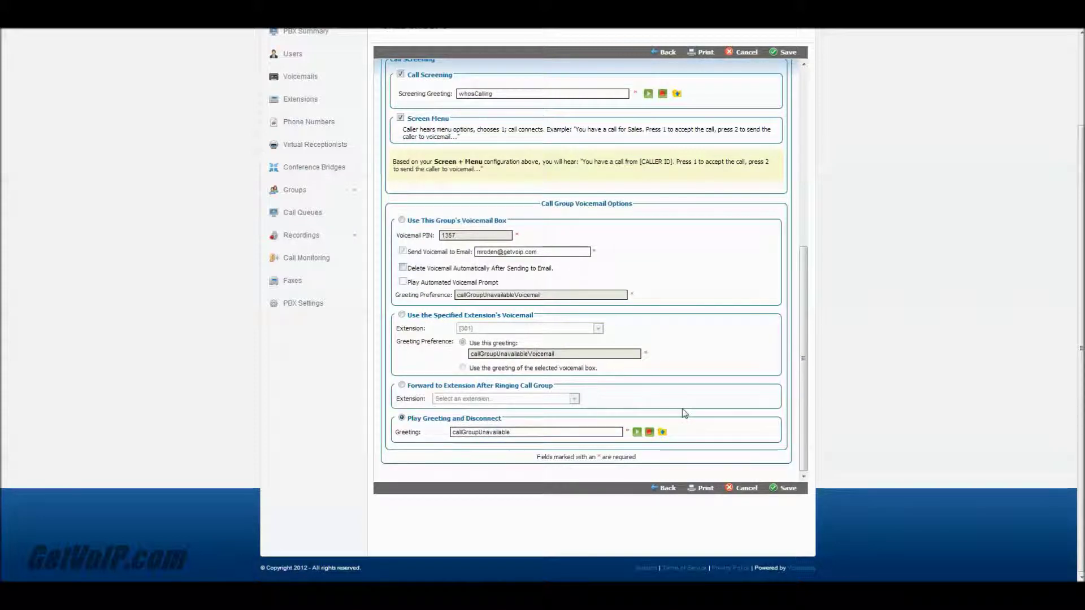
{"action": "left_click_drag", "start_coordinate": [799, 385], "coordinate": [794, 167]}
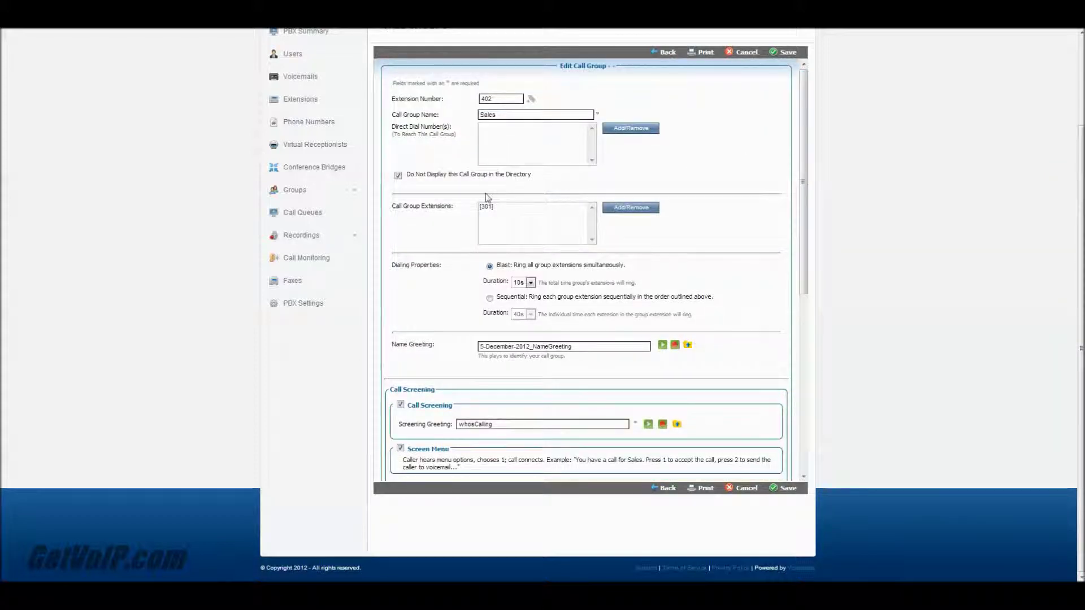
Step: Return to PBX Summary and open the 401 Main Auto Attendant for editing
{"action": "scroll", "coordinate": [795, 167], "scroll_direction": "up", "scroll_amount": 3}
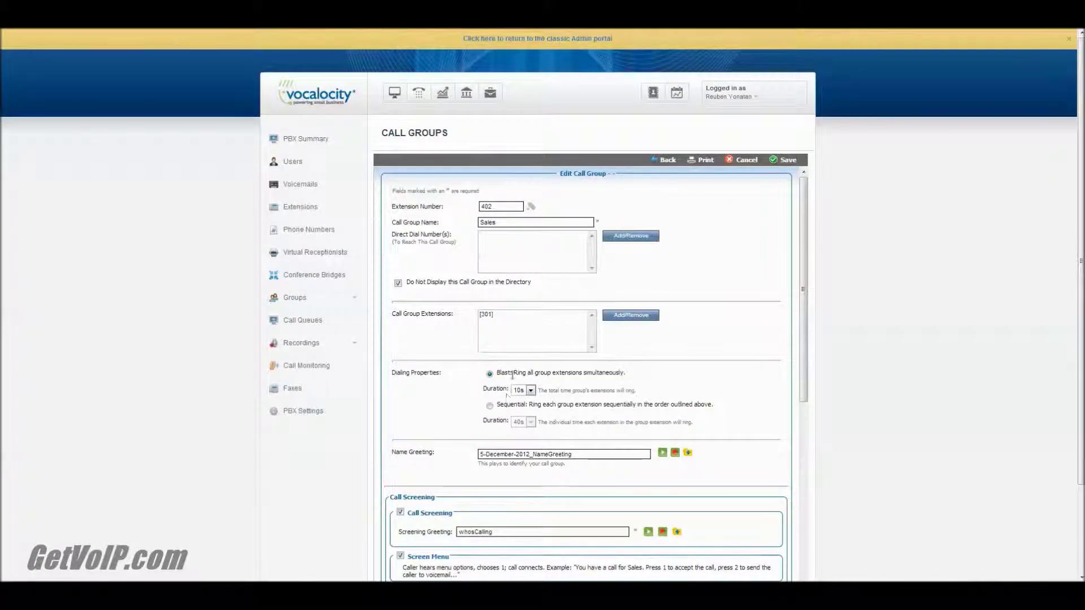
{"action": "left_click", "coordinate": [324, 139]}
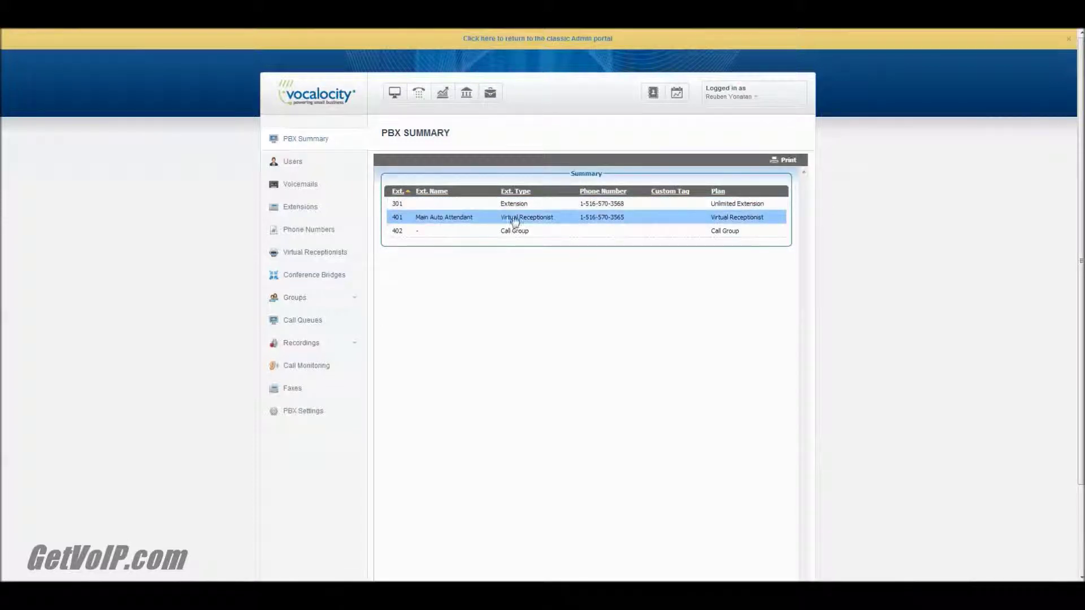
{"action": "left_click", "coordinate": [515, 220]}
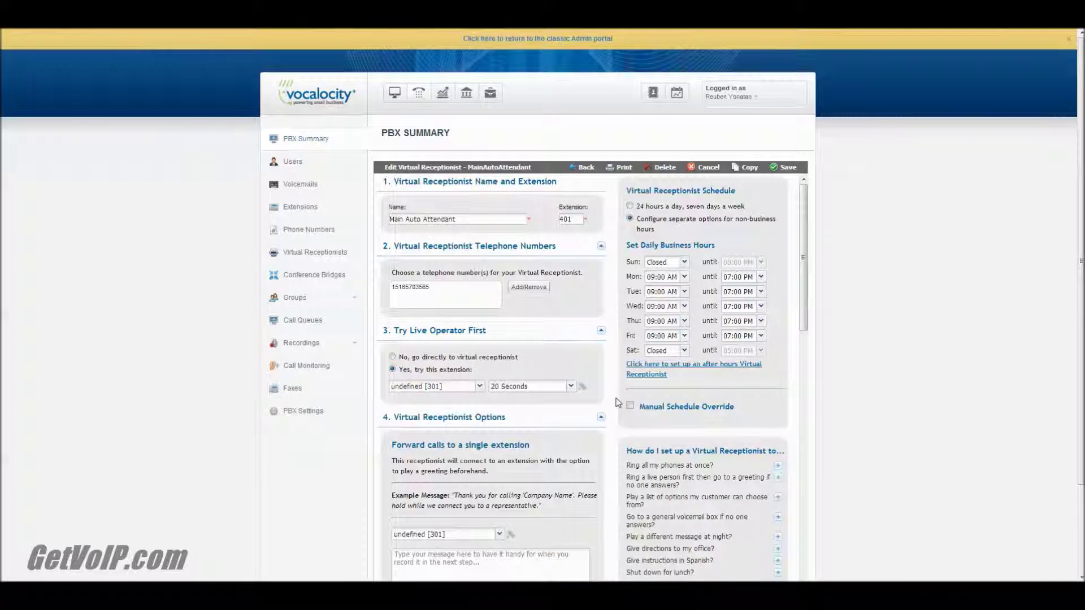
Step: Map after-hours menu key 2 to Dial by name and key 3 to call group 402
{"action": "scroll", "coordinate": [479, 417], "scroll_direction": "down", "scroll_amount": 15}
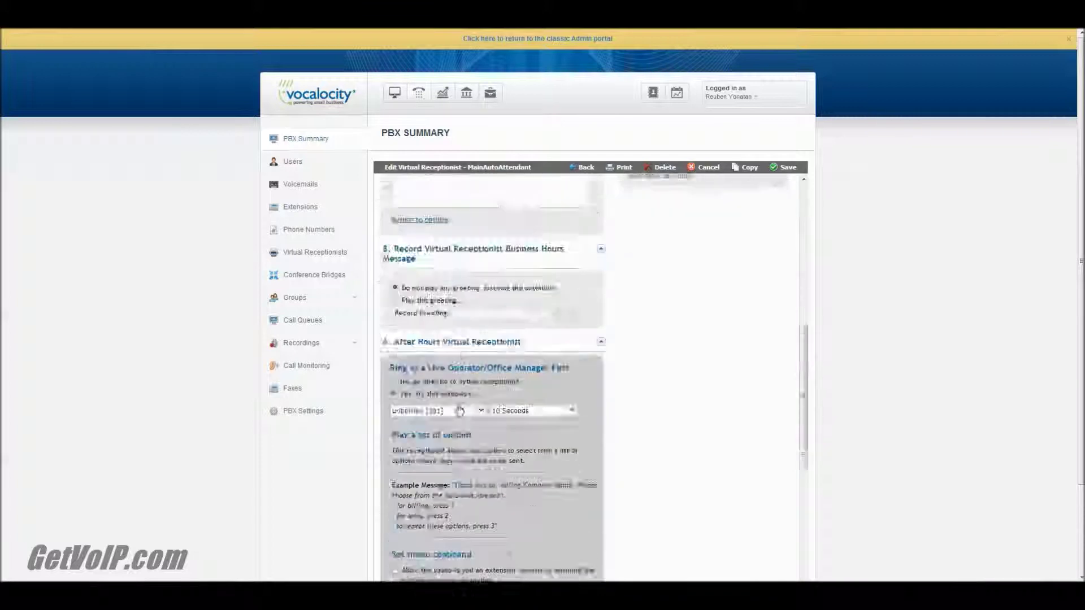
{"action": "left_click", "coordinate": [518, 442]}
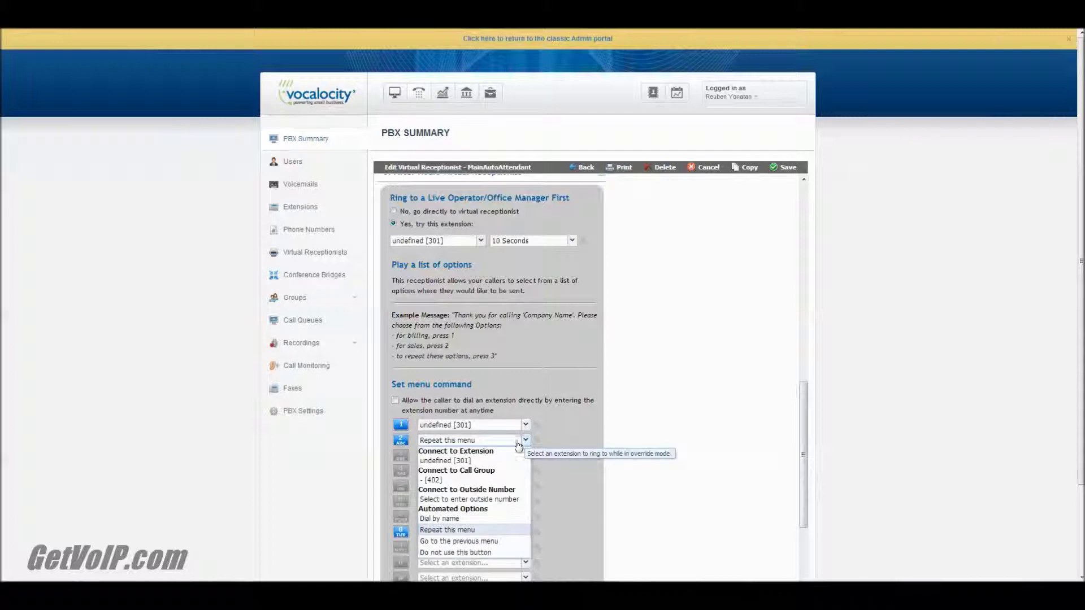
{"action": "left_click", "coordinate": [498, 462]}
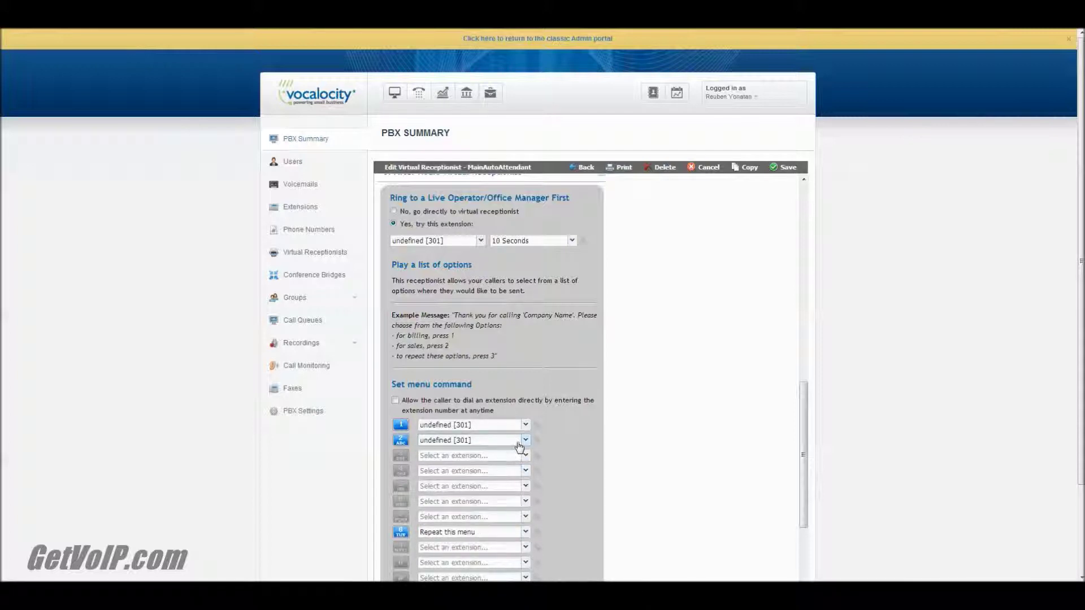
{"action": "left_click", "coordinate": [525, 440]}
{"action": "left_click", "coordinate": [488, 519]}
{"action": "left_click", "coordinate": [526, 456]}
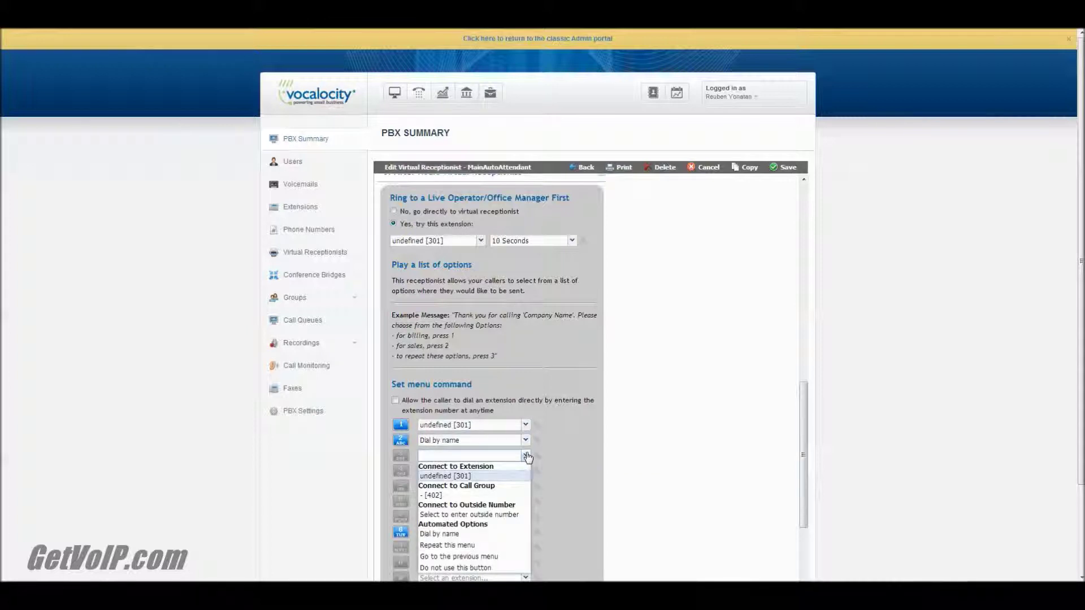
{"action": "left_click", "coordinate": [514, 496]}
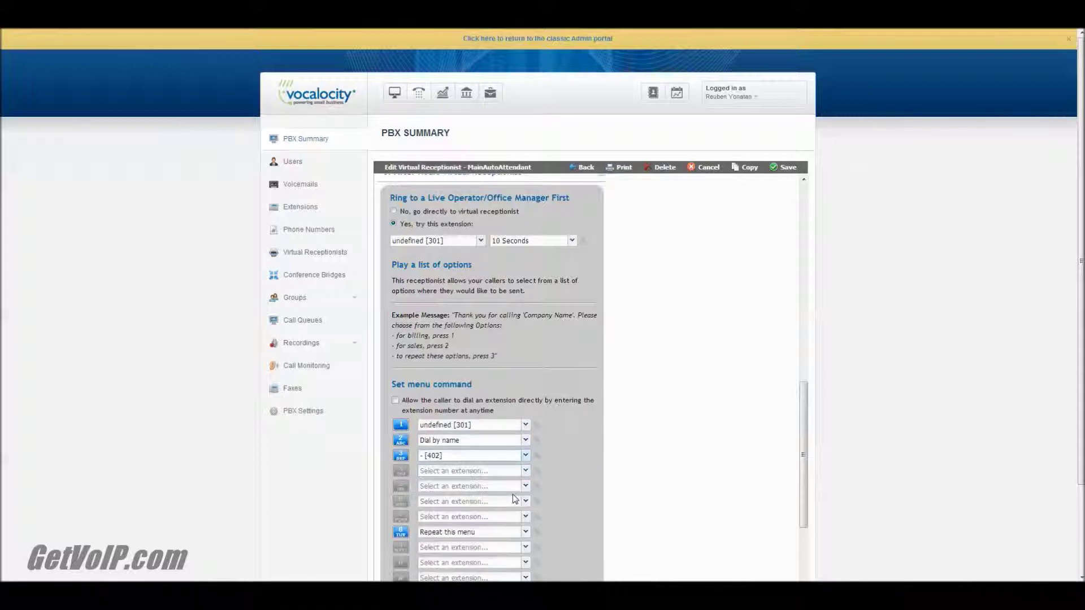
{"action": "scroll", "coordinate": [599, 501], "scroll_direction": "up", "scroll_amount": 2}
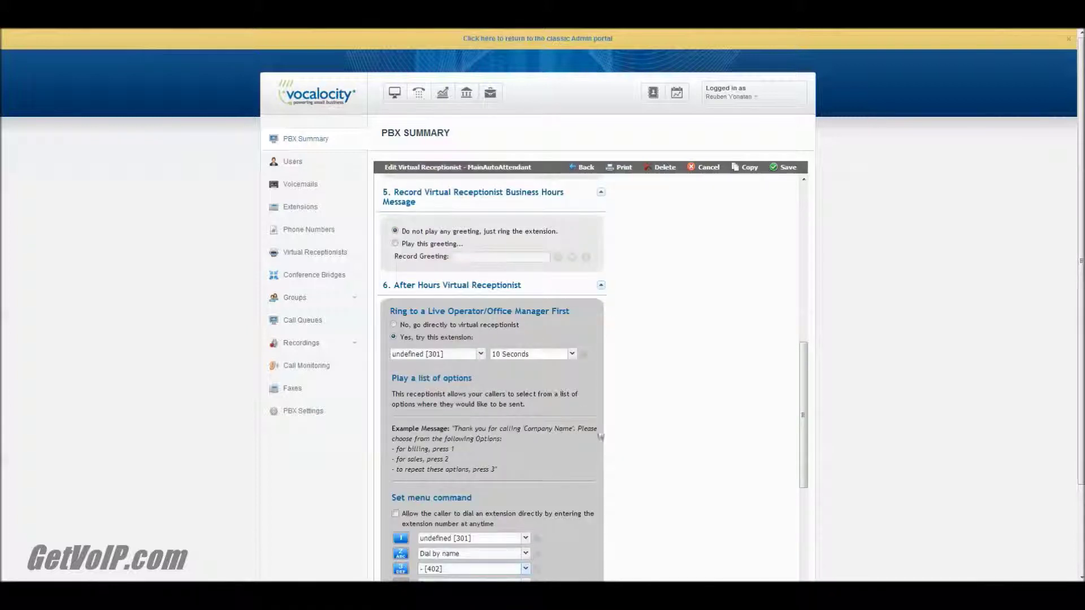
{"action": "scroll", "coordinate": [602, 439], "scroll_direction": "down", "scroll_amount": 6}
Step: Leave the receptionist form for the PBX Summary to confirm extensions 301, 401 and 402 are listed
{"action": "scroll", "coordinate": [605, 440], "scroll_direction": "up", "scroll_amount": 4}
{"action": "scroll", "coordinate": [606, 440], "scroll_direction": "up", "scroll_amount": 10}
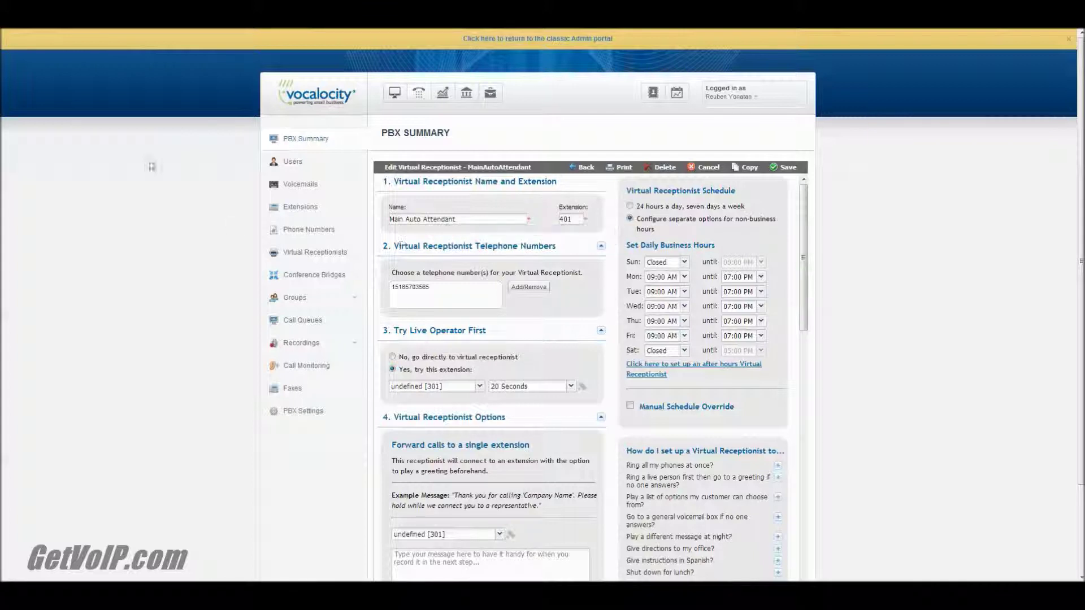
{"action": "left_click", "coordinate": [306, 146]}
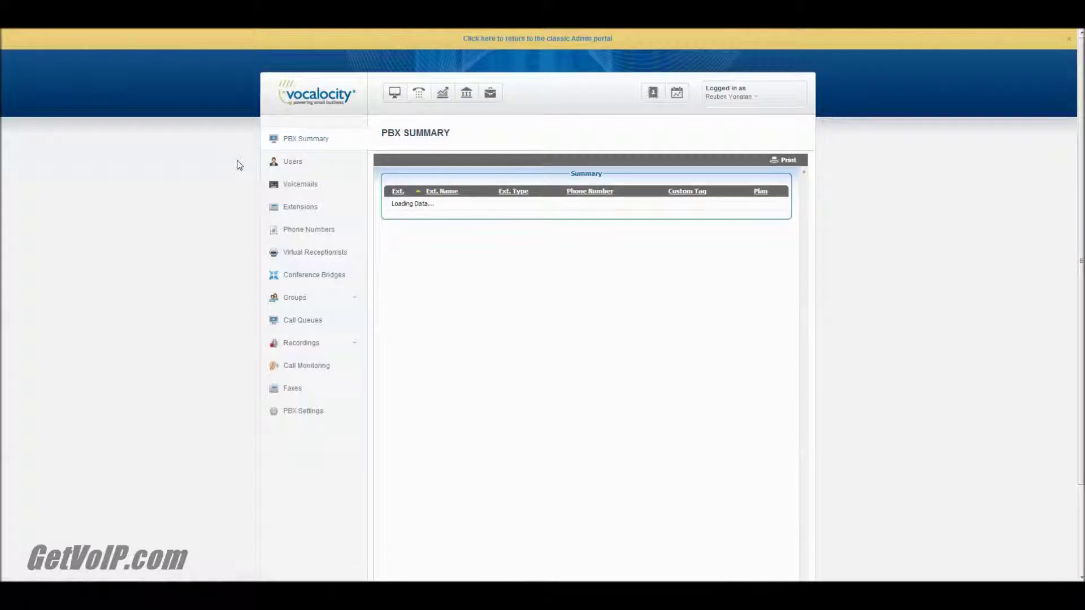
{"action": "scroll", "coordinate": [561, 375], "scroll_direction": "down", "scroll_amount": 3}
{"action": "scroll", "coordinate": [559, 375], "scroll_direction": "up", "scroll_amount": 3}
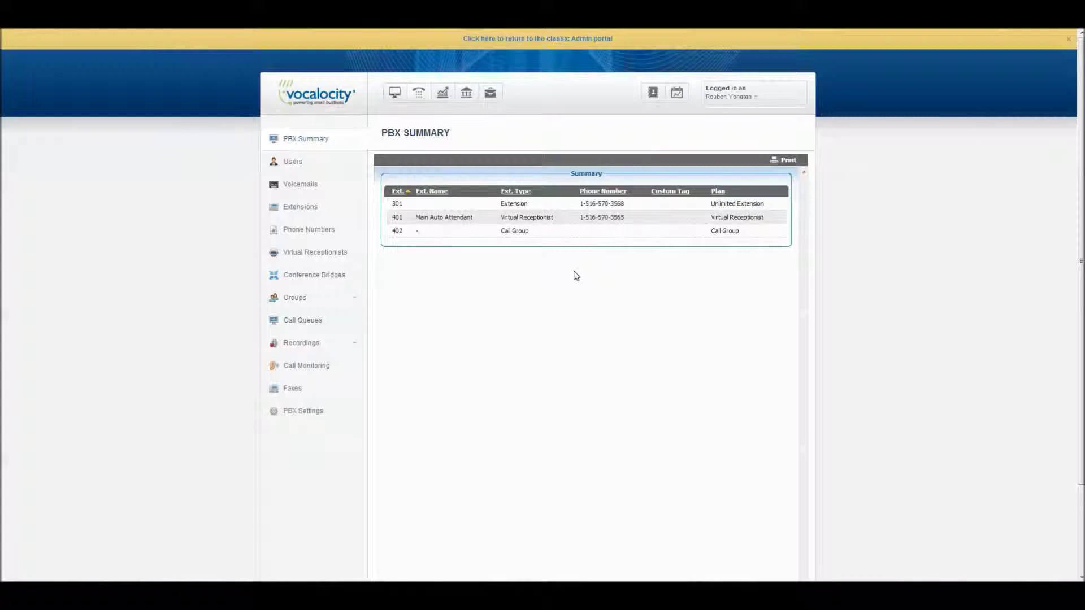